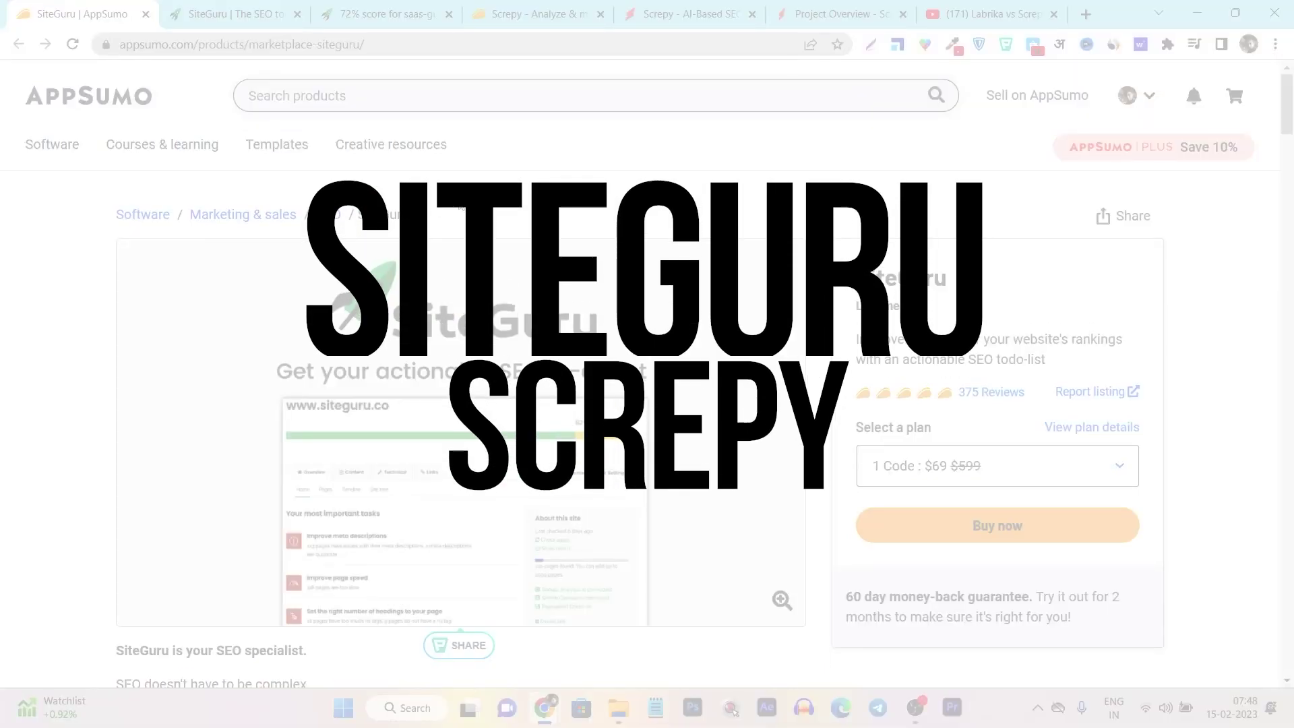
Step: Scroll through the Screpy lifetime deal page, then return to SiteGuru's deal page
key(ctrl+4)
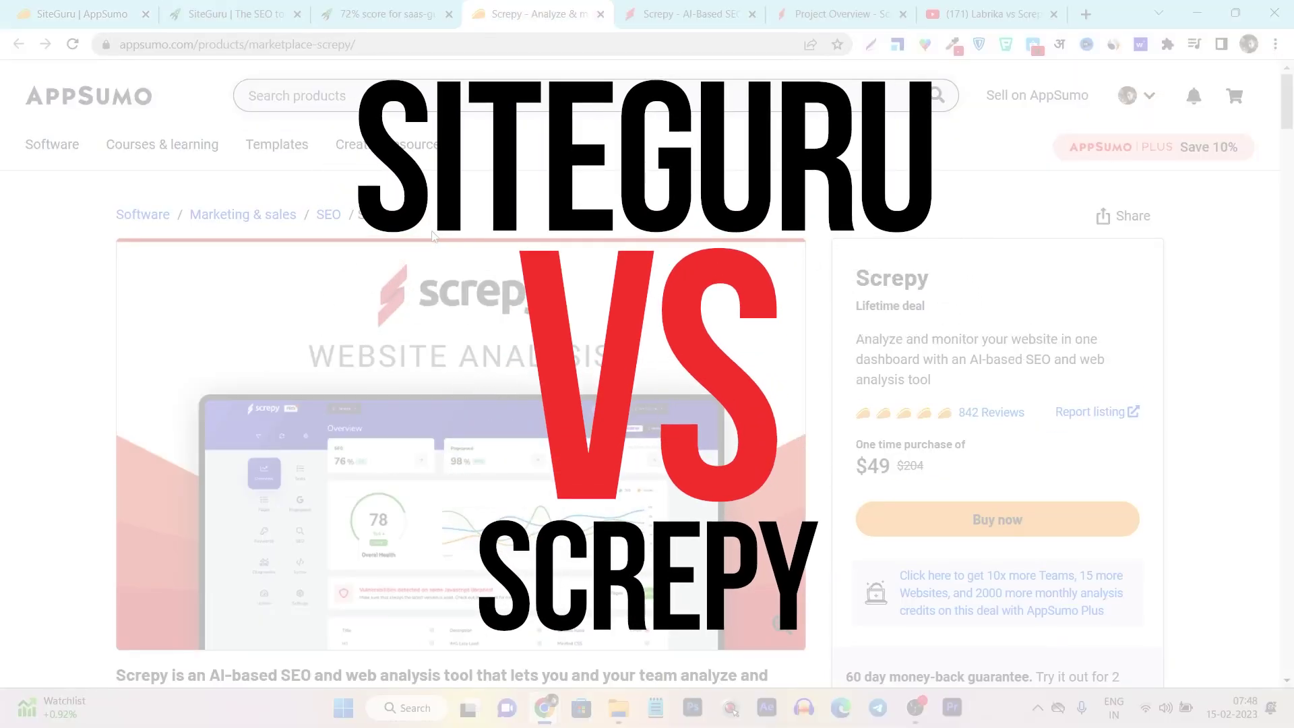
scroll(733, 263, down, 3)
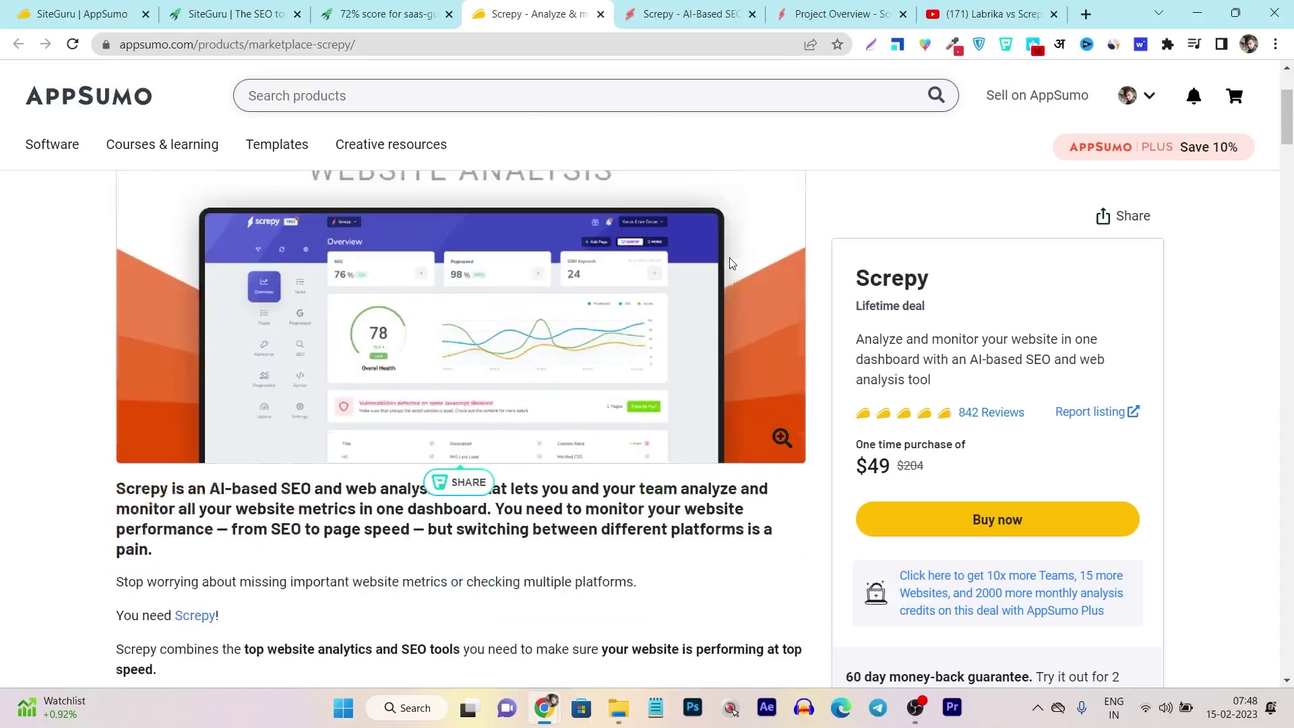
scroll(733, 263, down, 2)
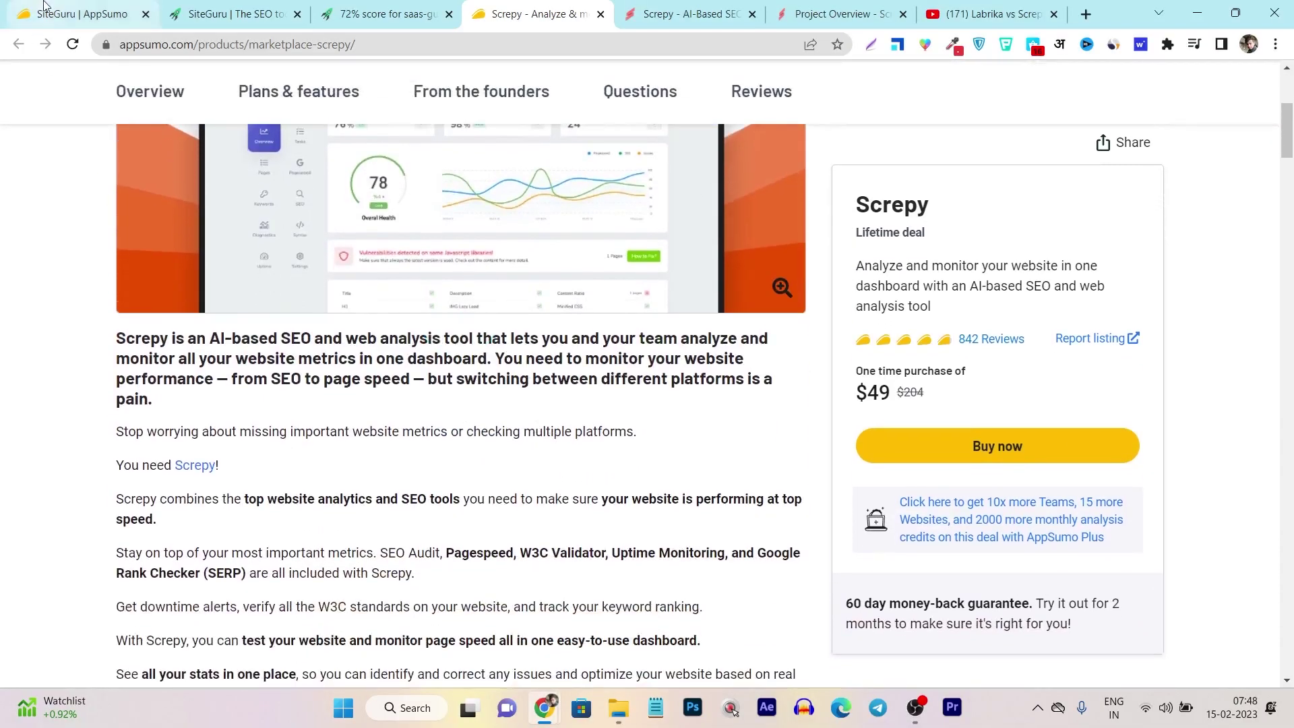
click(74, 13)
scroll(530, 349, down, 1)
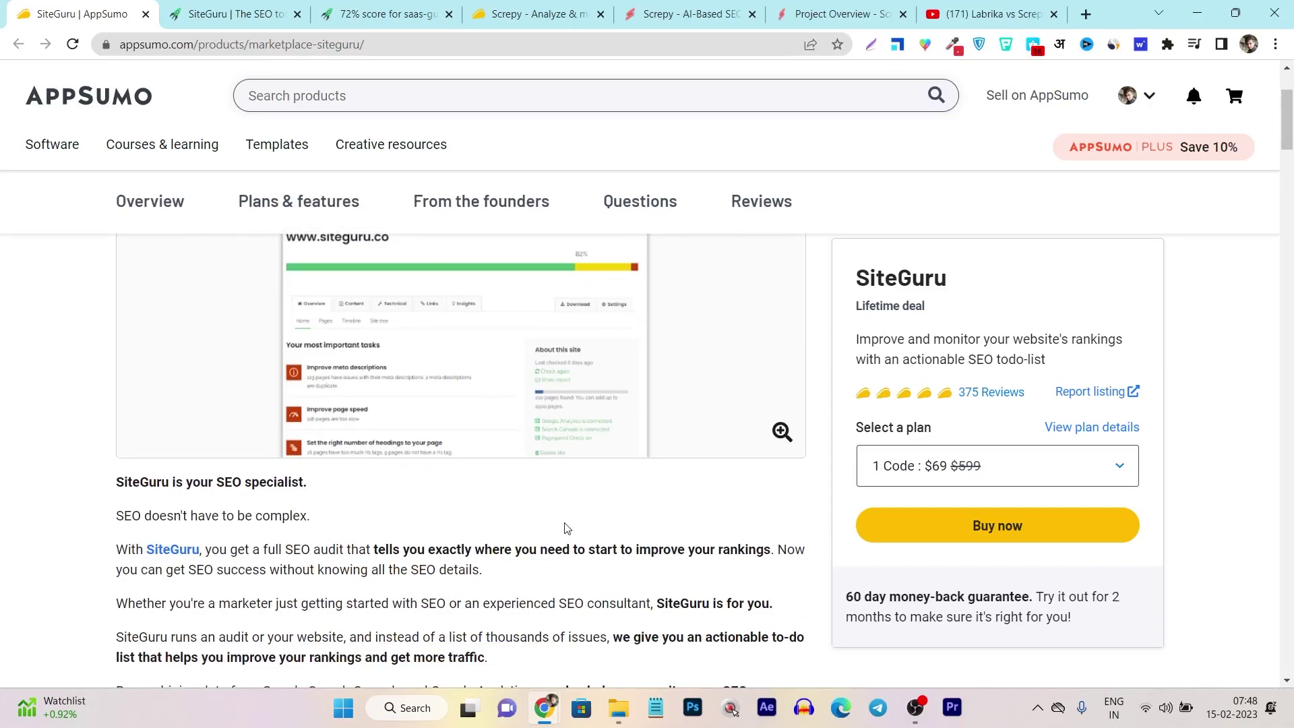
scroll(586, 528, up, 2)
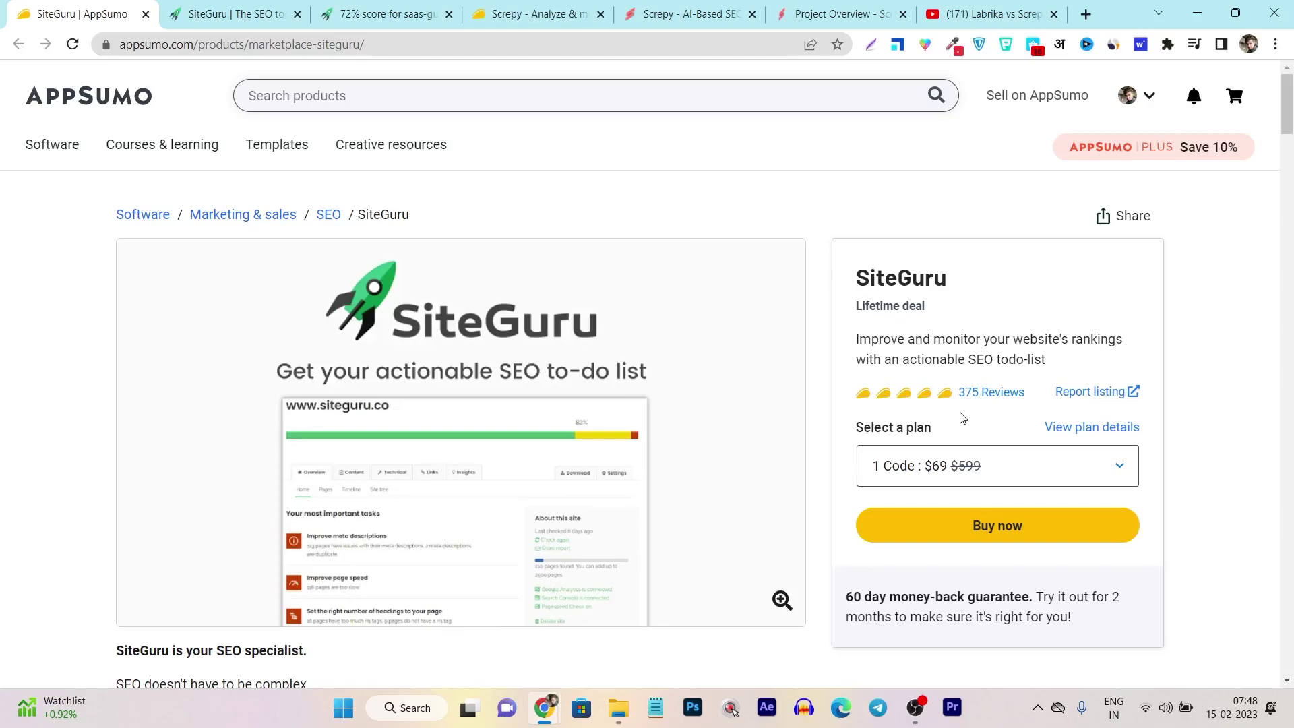
Step: Recheck the Screpy deal page, then scroll through the SiteGuru deal page again
click(533, 14)
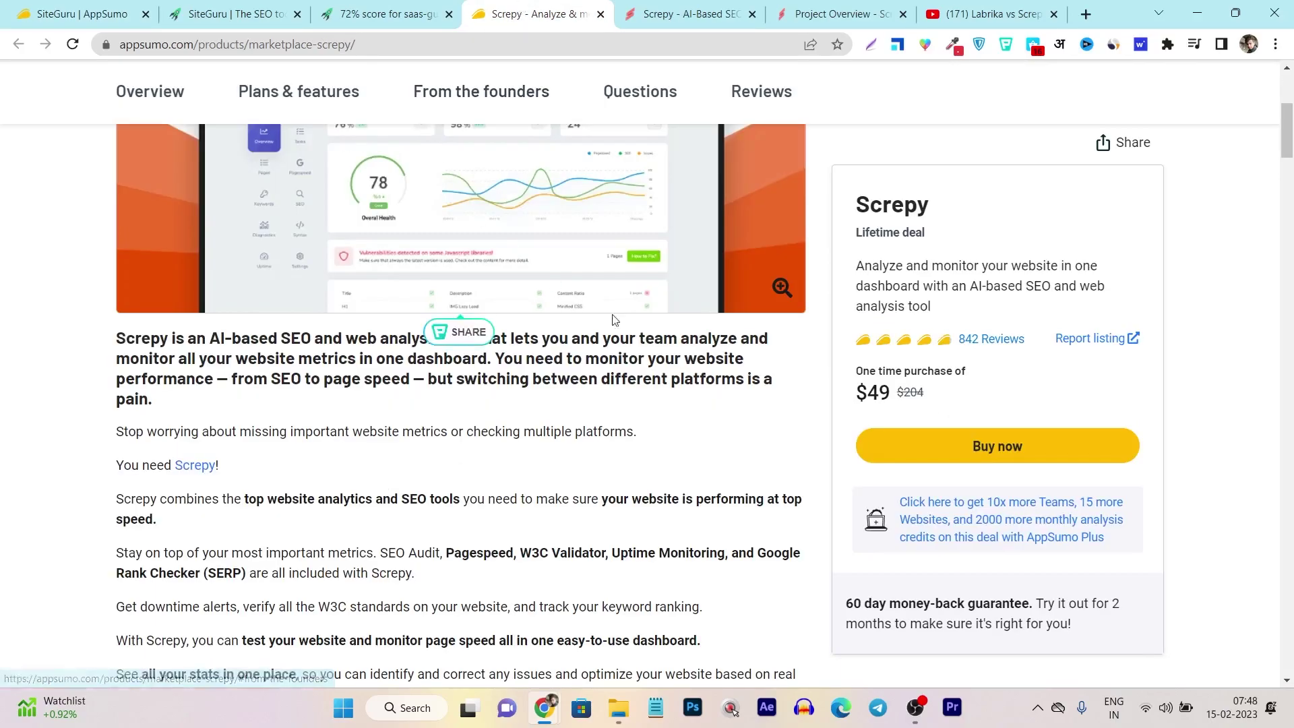
scroll(969, 465, up, 5)
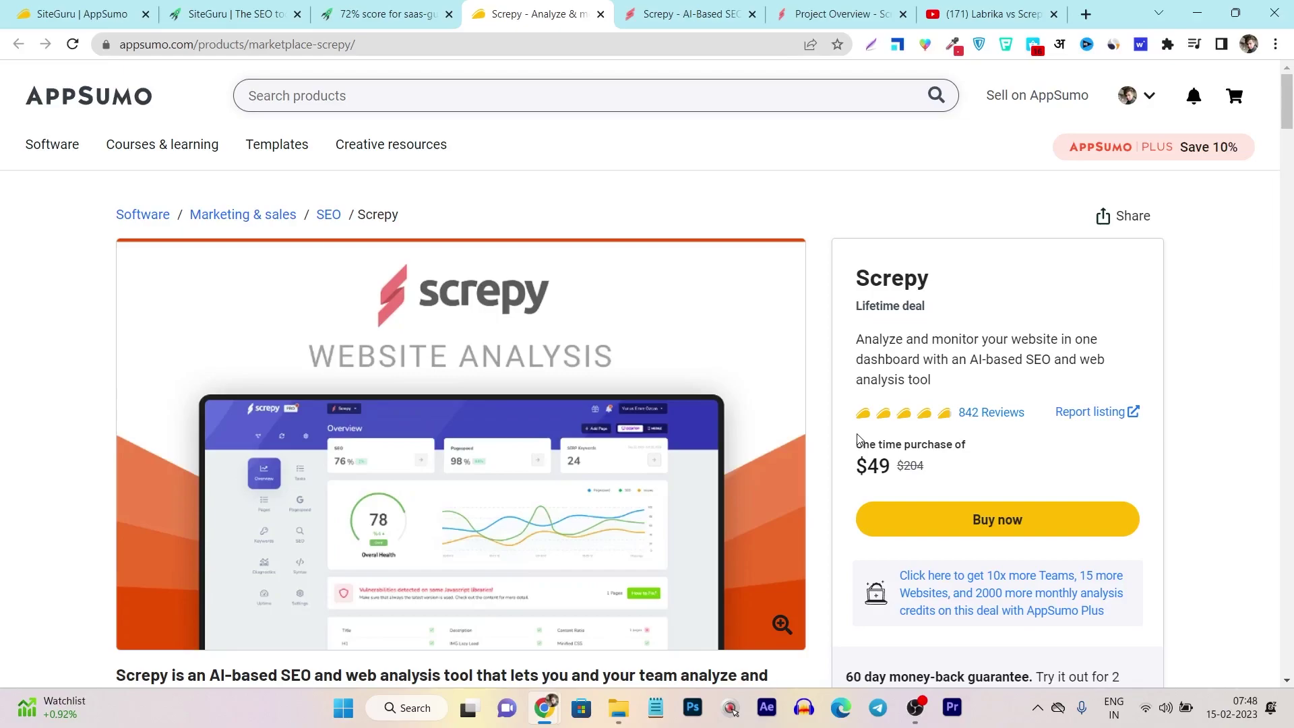
click(111, 13)
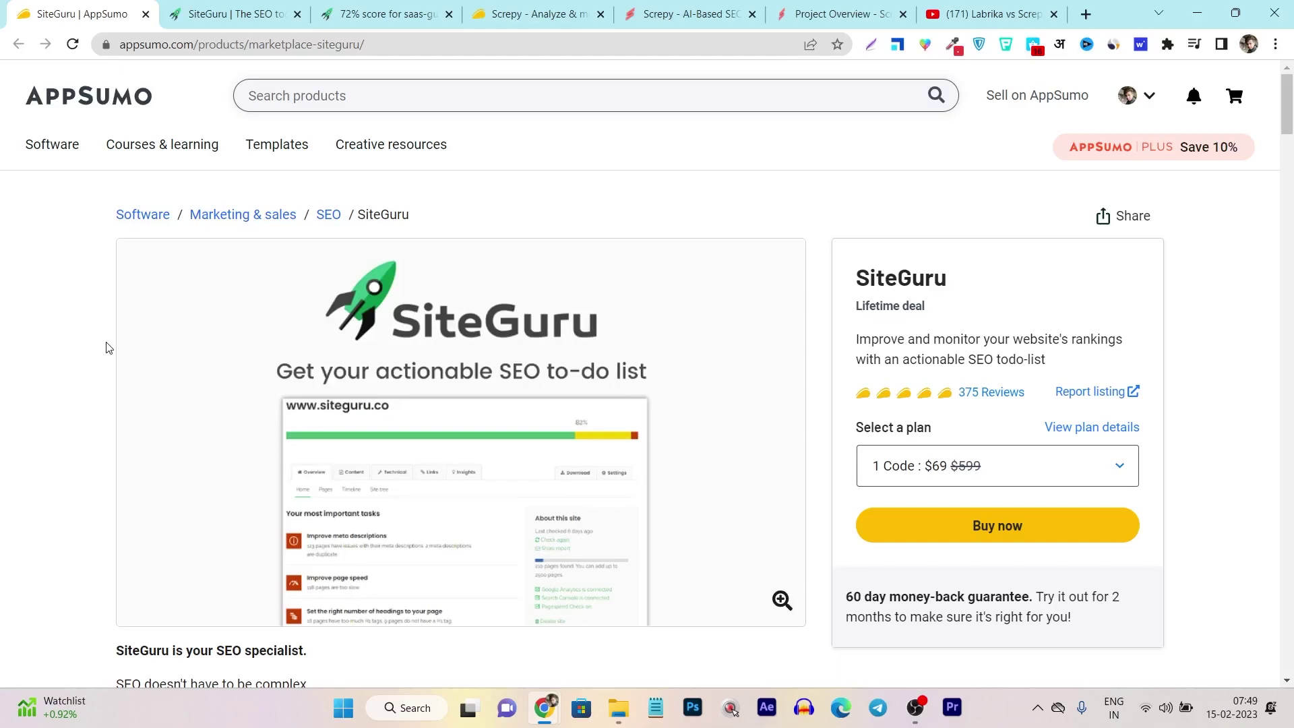
mouse_move(451, 329)
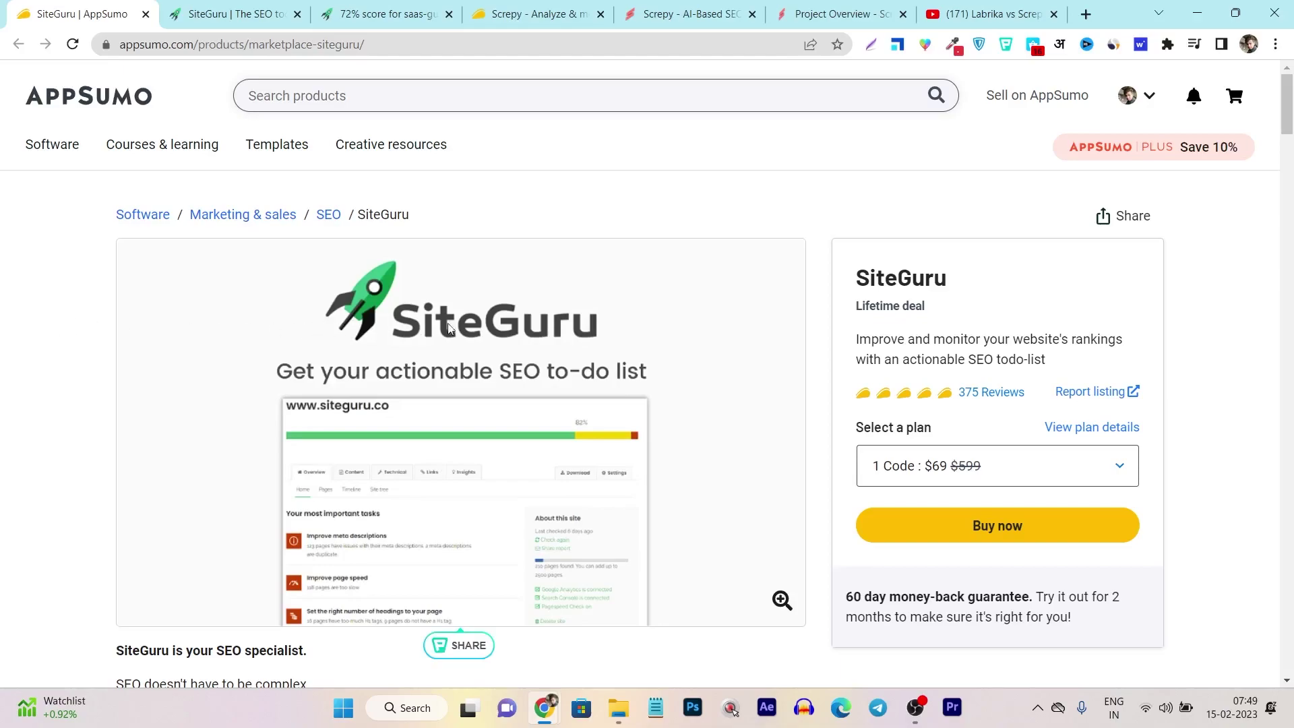
scroll(519, 322, down, 4)
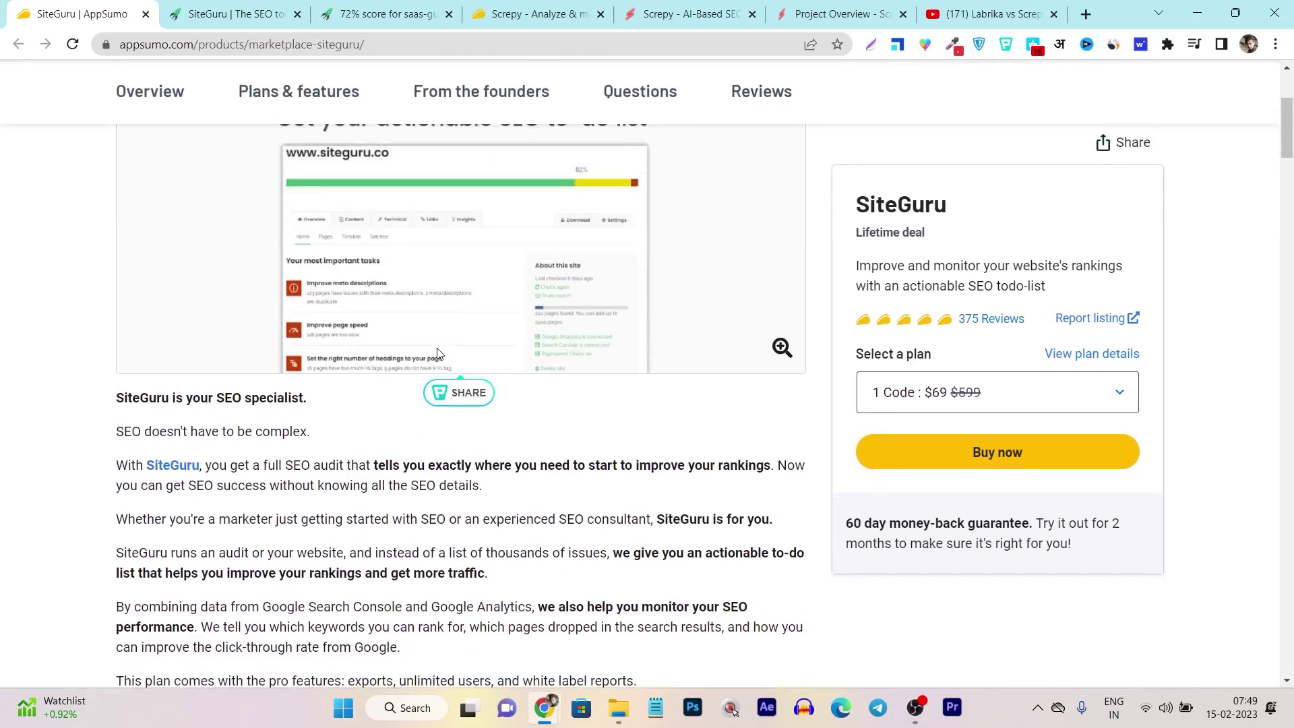
scroll(437, 353, down, 5)
scroll(418, 385, up, 8)
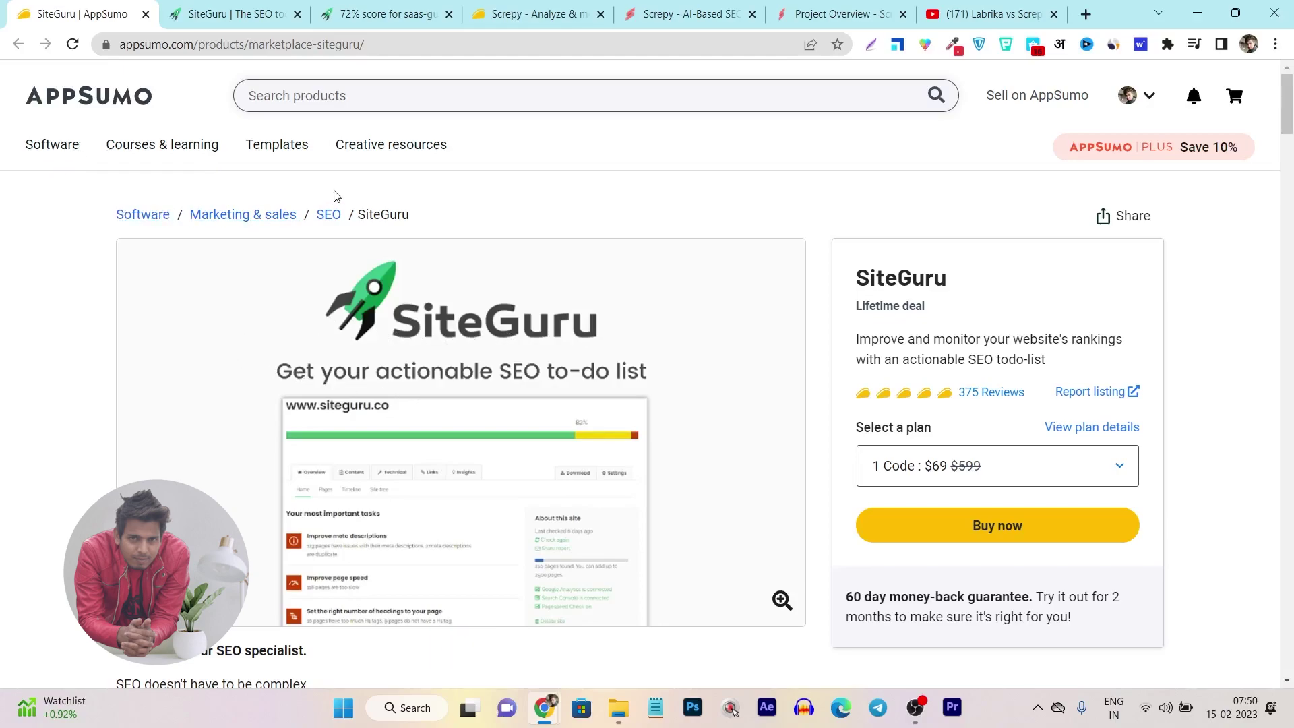
Step: Open the 72% saas-guru.net audit, compare it with Screpy's overview, and review the to-do list
click(381, 8)
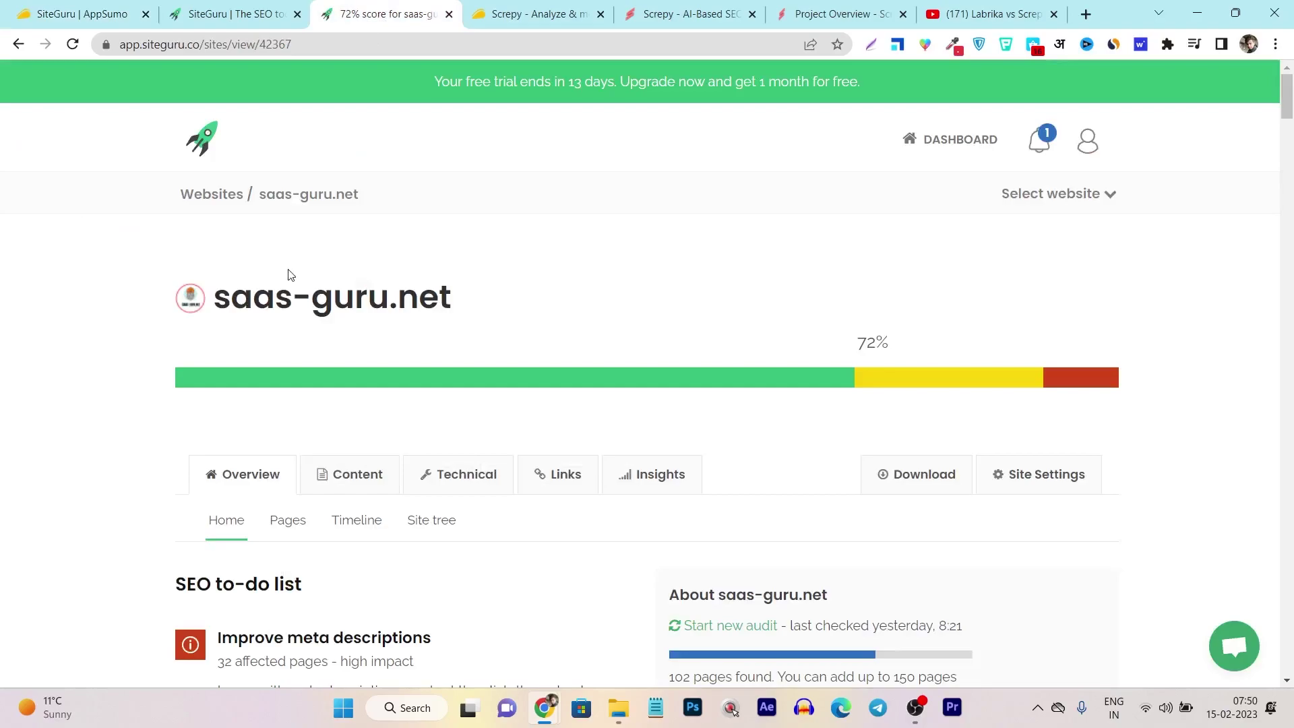
click(802, 15)
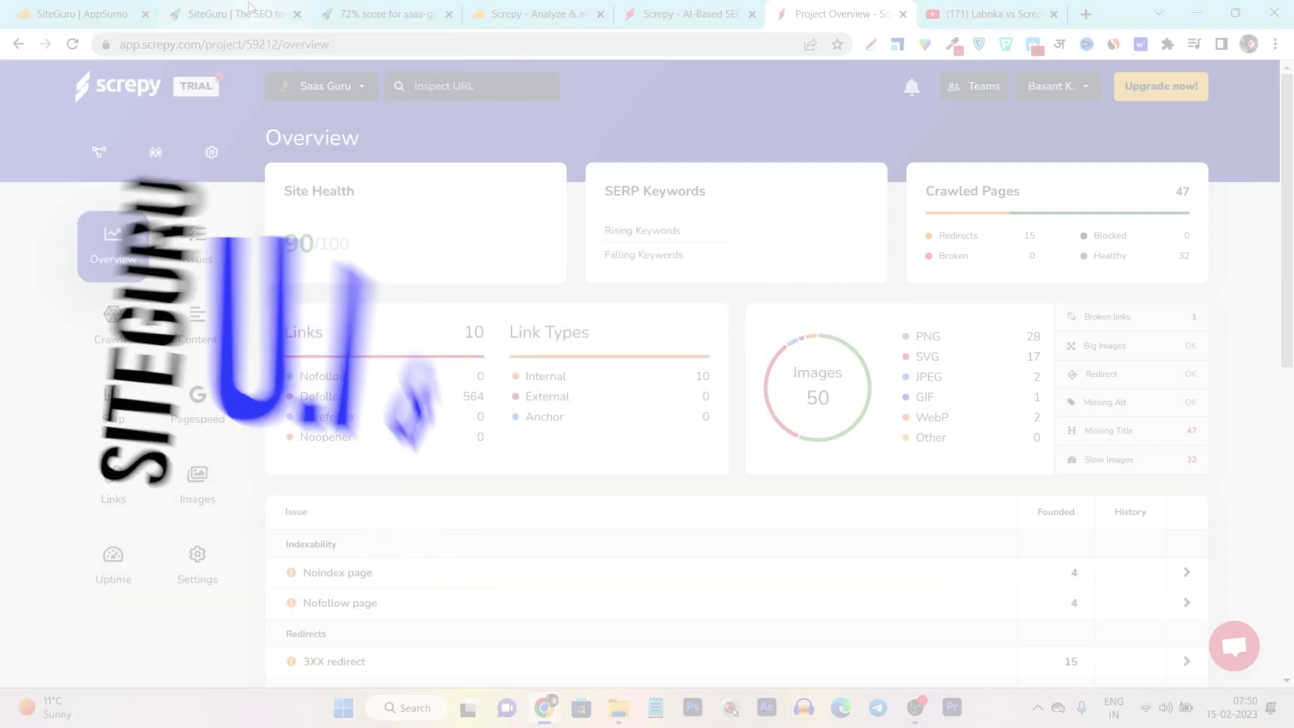
click(367, 10)
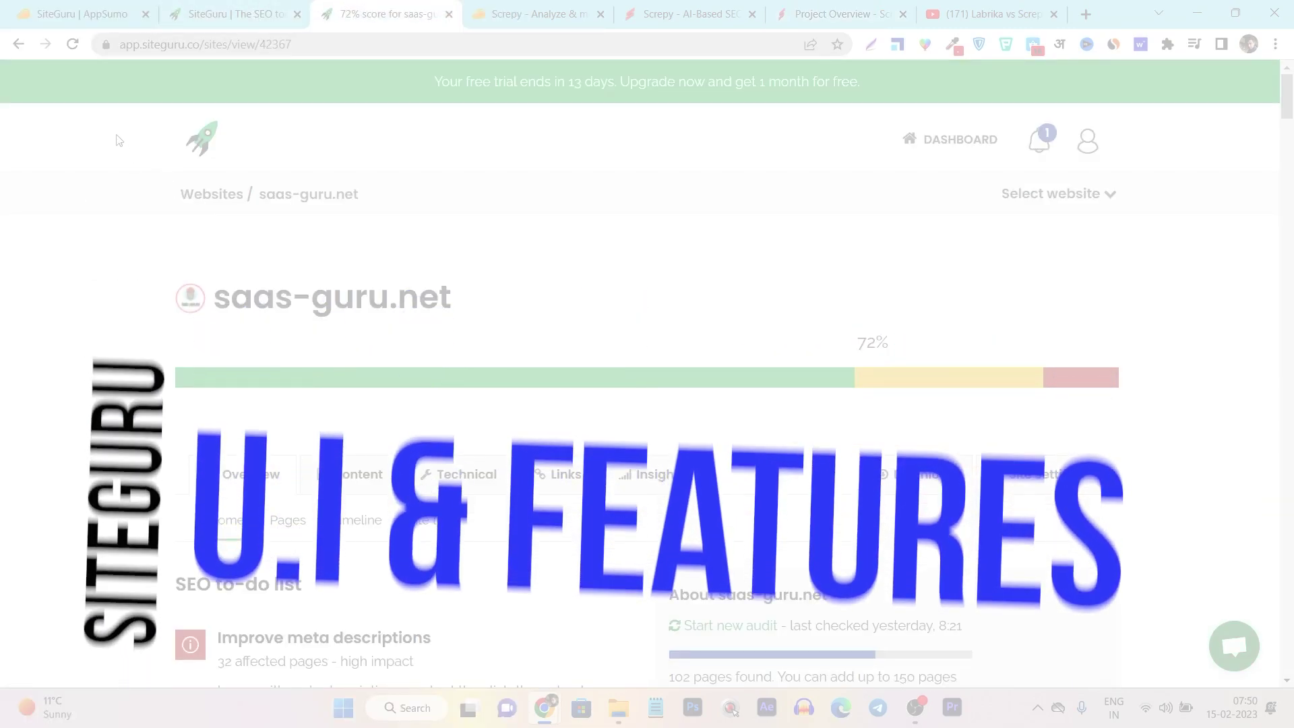
scroll(601, 213, down, 4)
scroll(601, 318, up, 4)
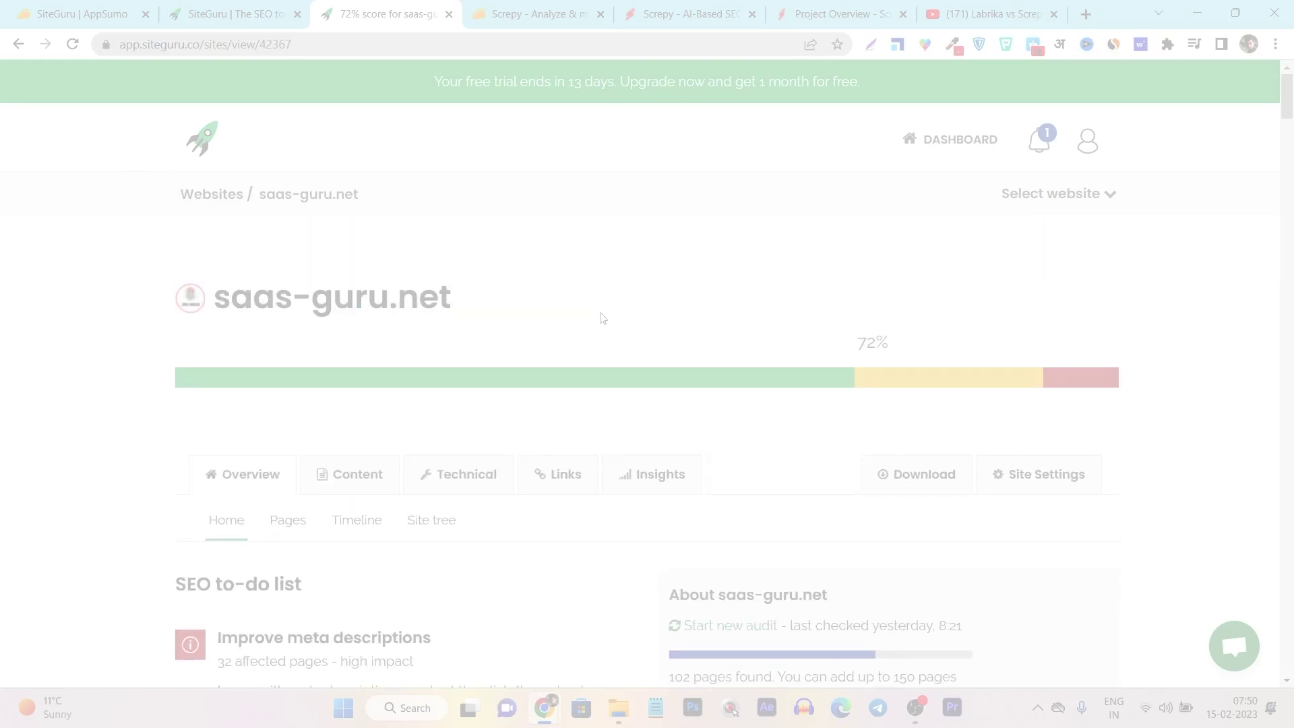
scroll(600, 317, down, 3)
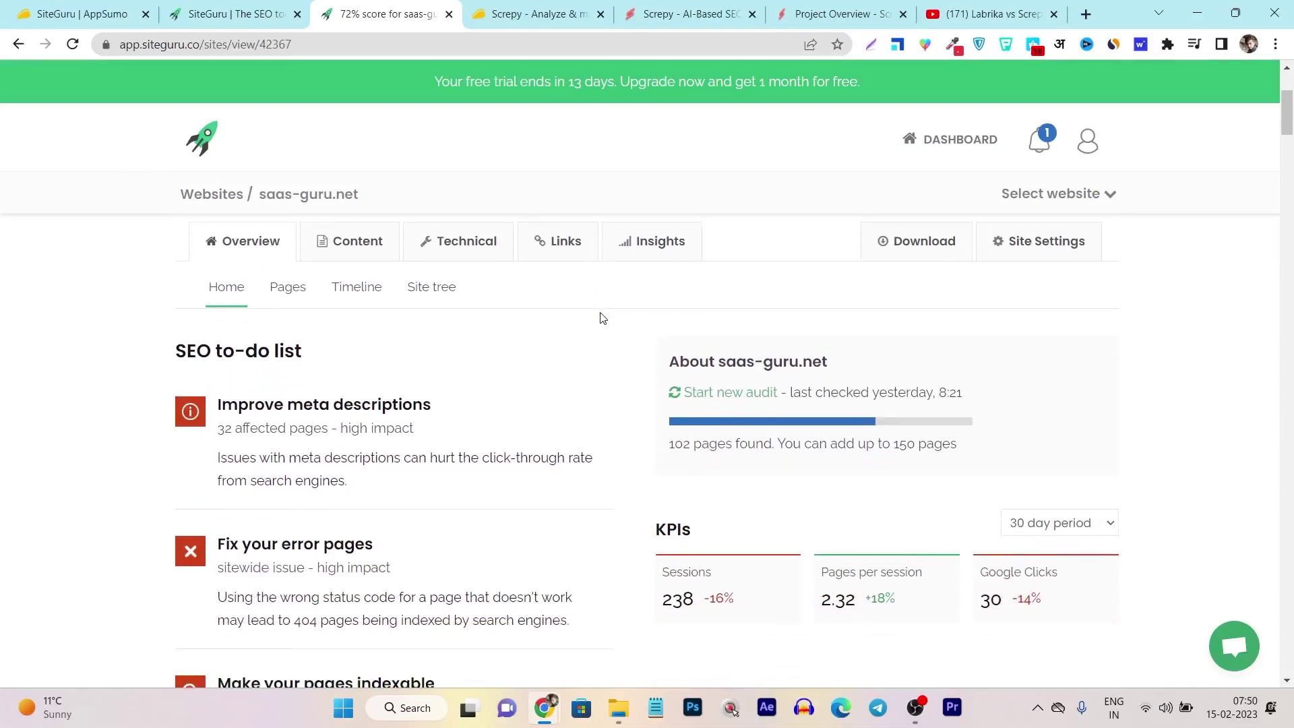
scroll(600, 318, up, 3)
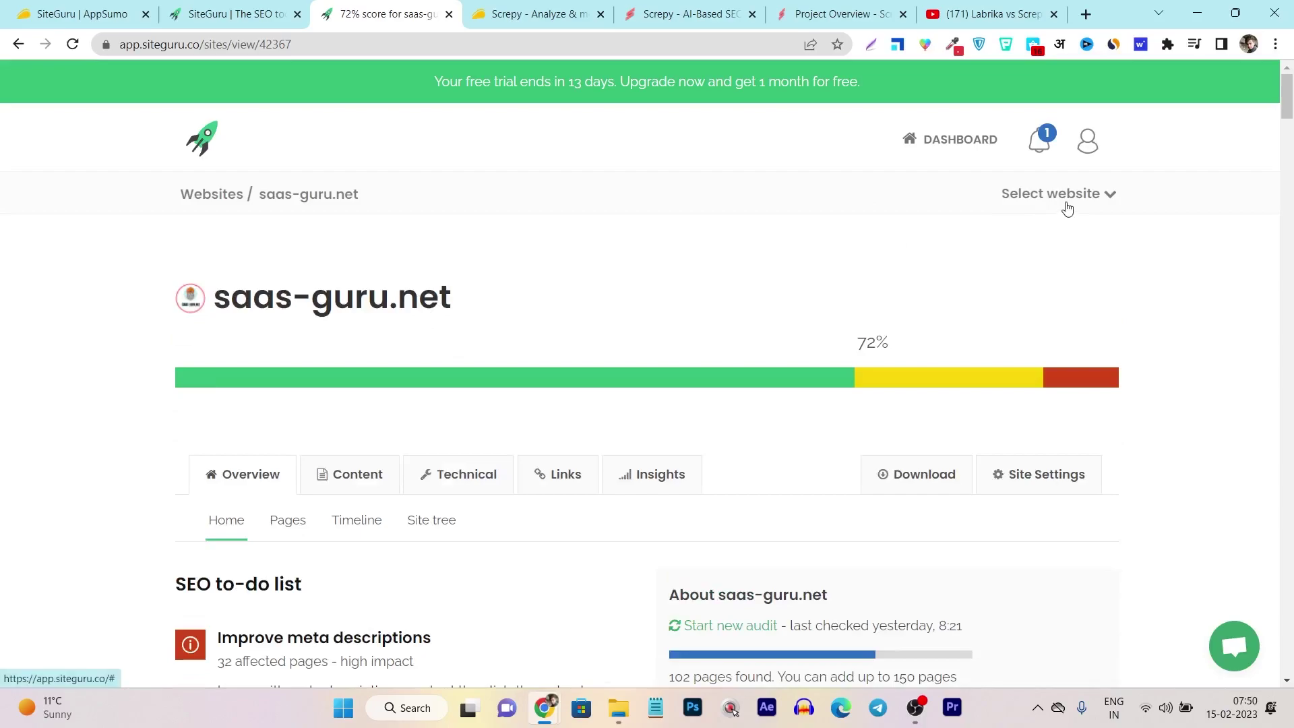
Step: From the tracked websites list, start adding a new website and reveal its extra crawl options
click(1041, 195)
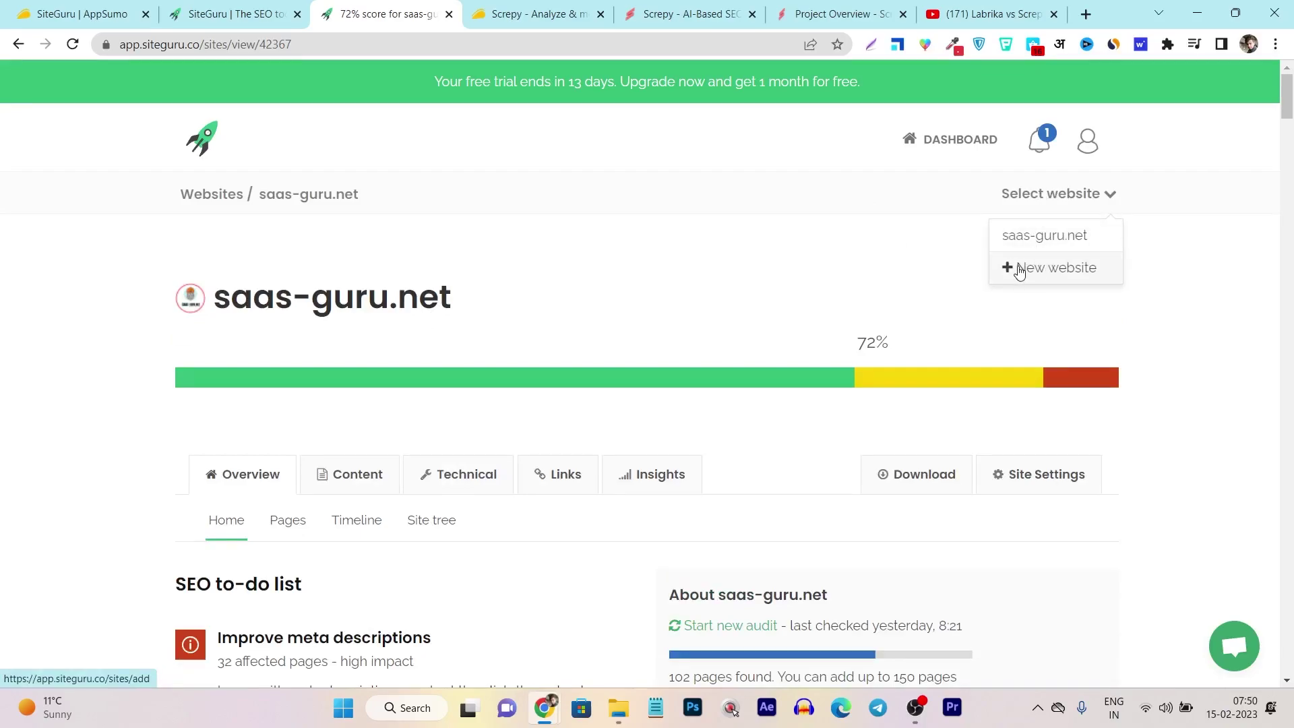
click(1069, 276)
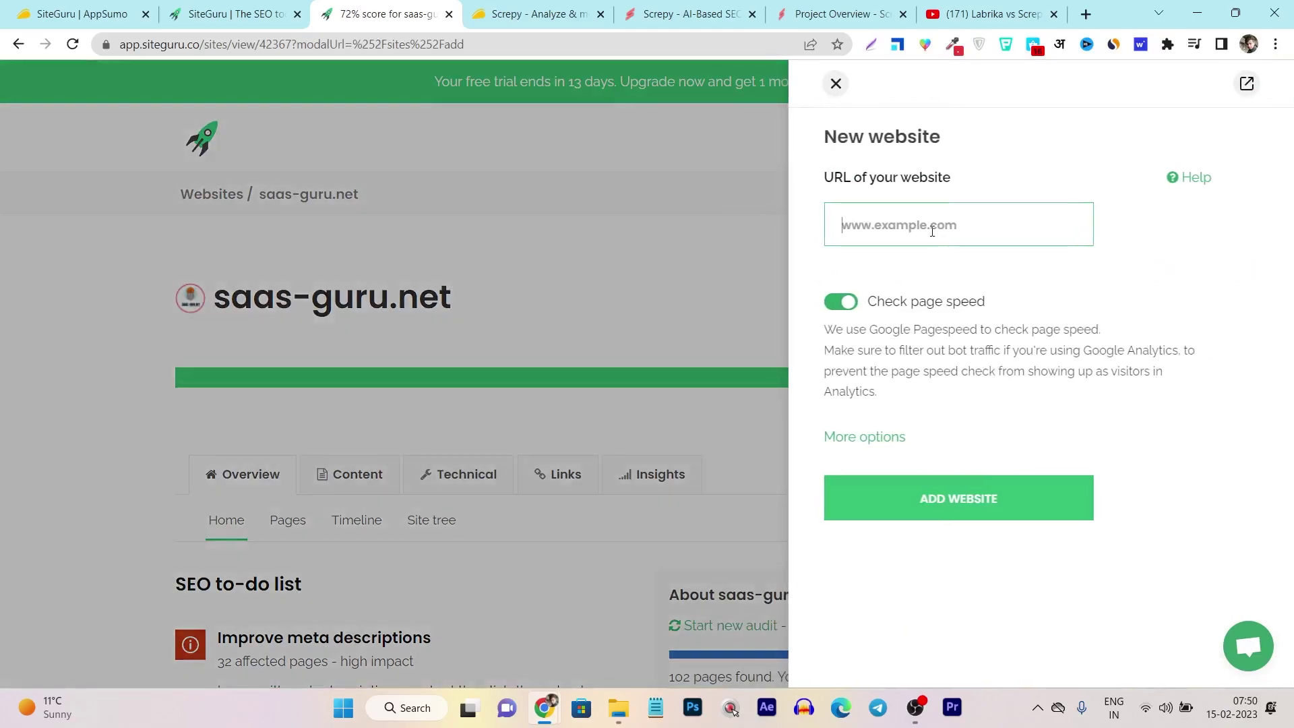
click(881, 442)
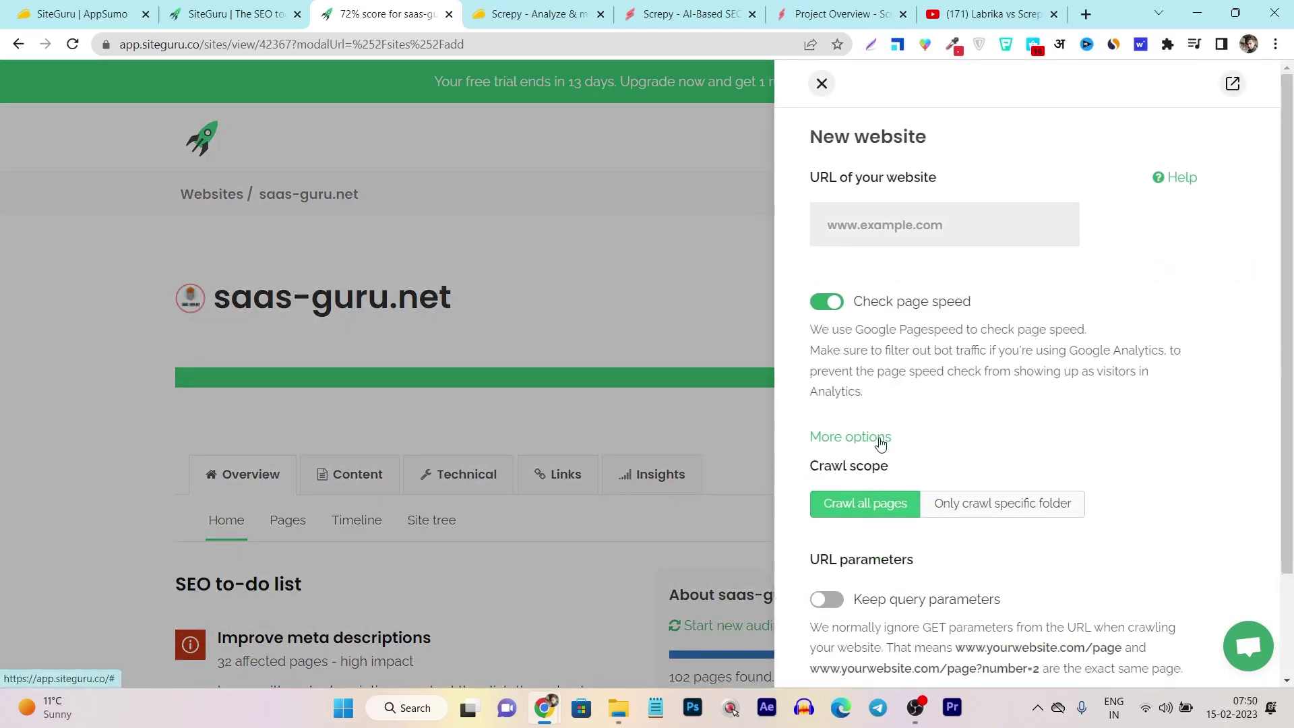
Step: Scroll the New website panel past ADD WEBSITE, then dismiss it without adding anything
scroll(928, 558, down, 2)
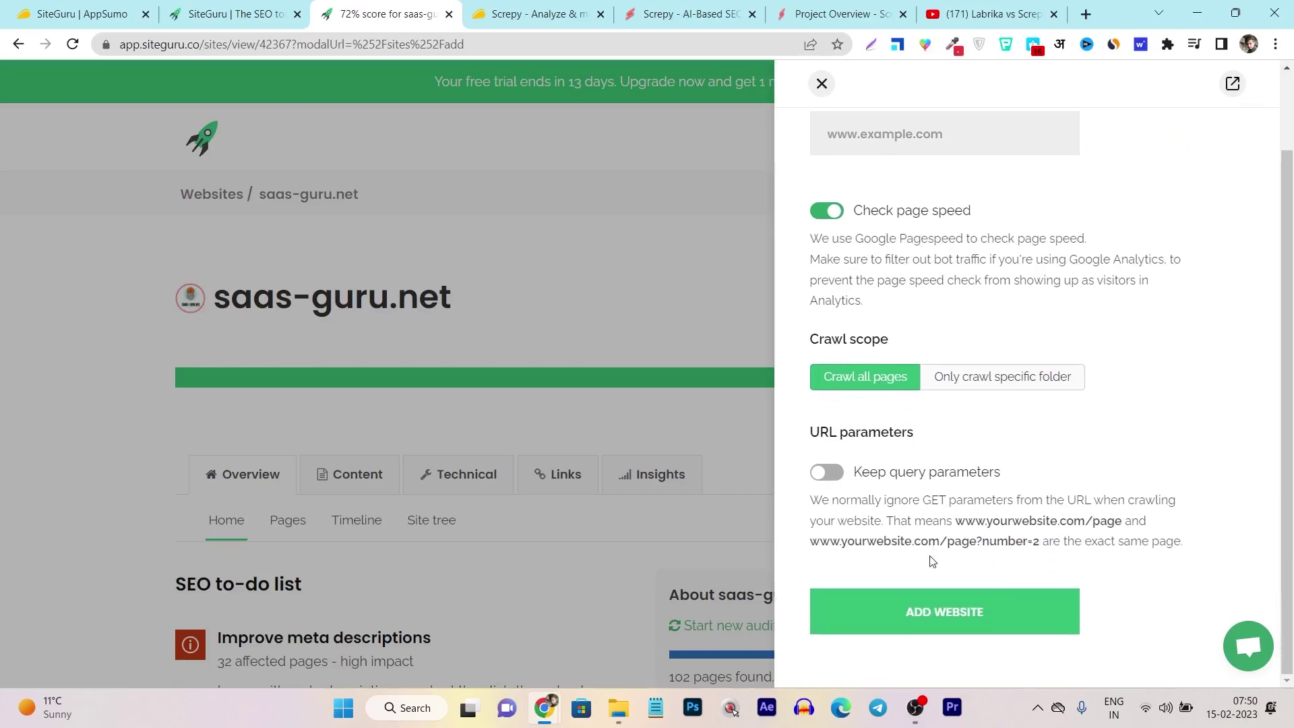
scroll(904, 558, up, 2)
scroll(883, 540, down, 2)
scroll(946, 509, up, 2)
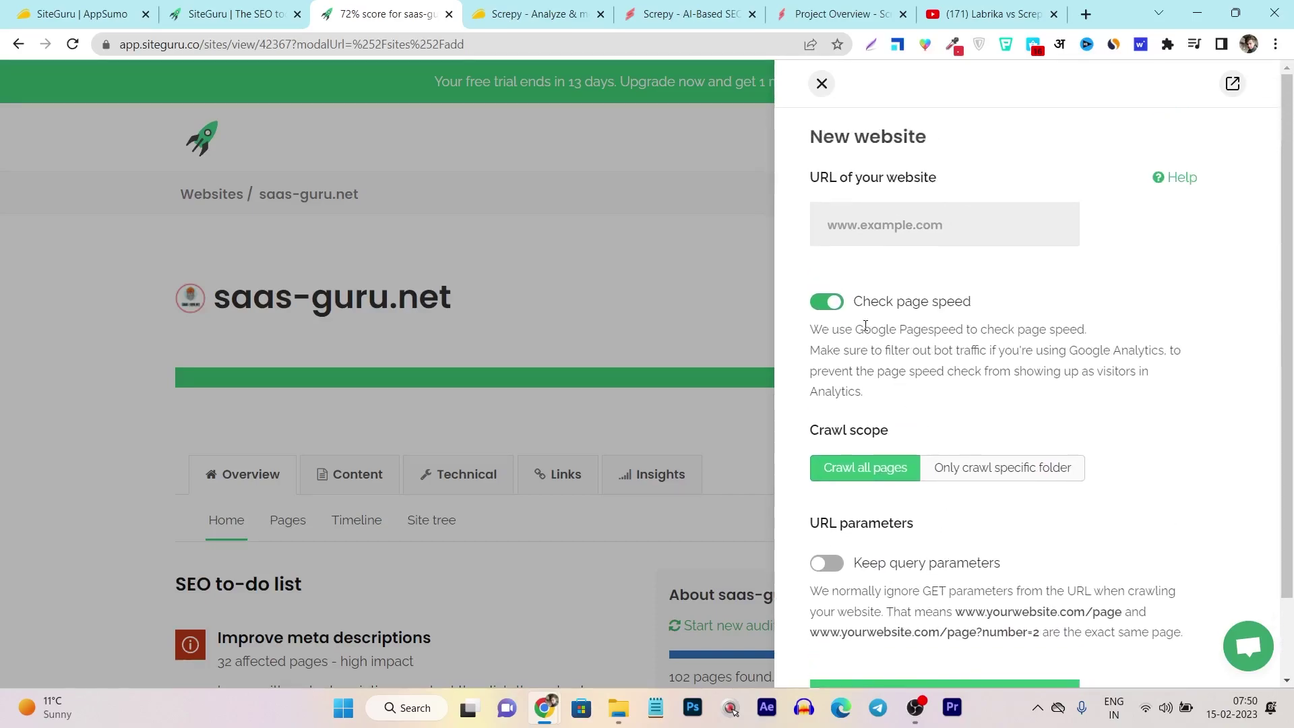
scroll(906, 231, down, 2)
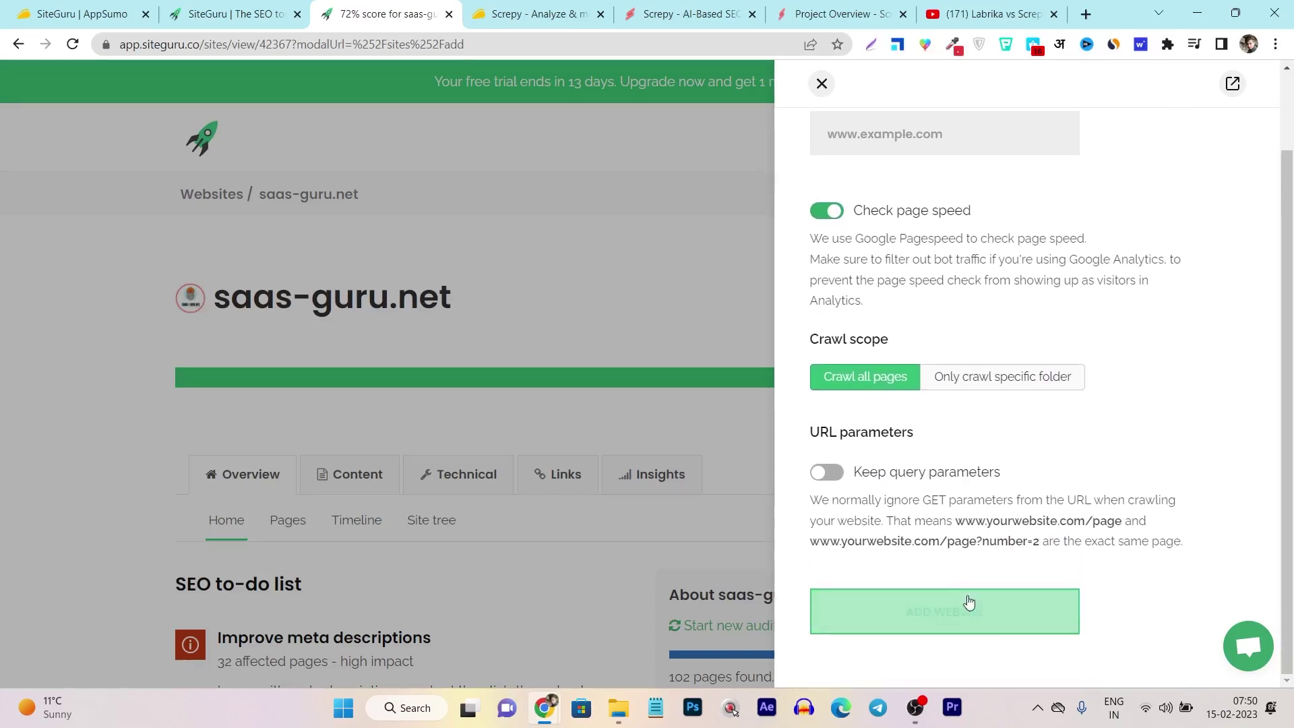
click(823, 83)
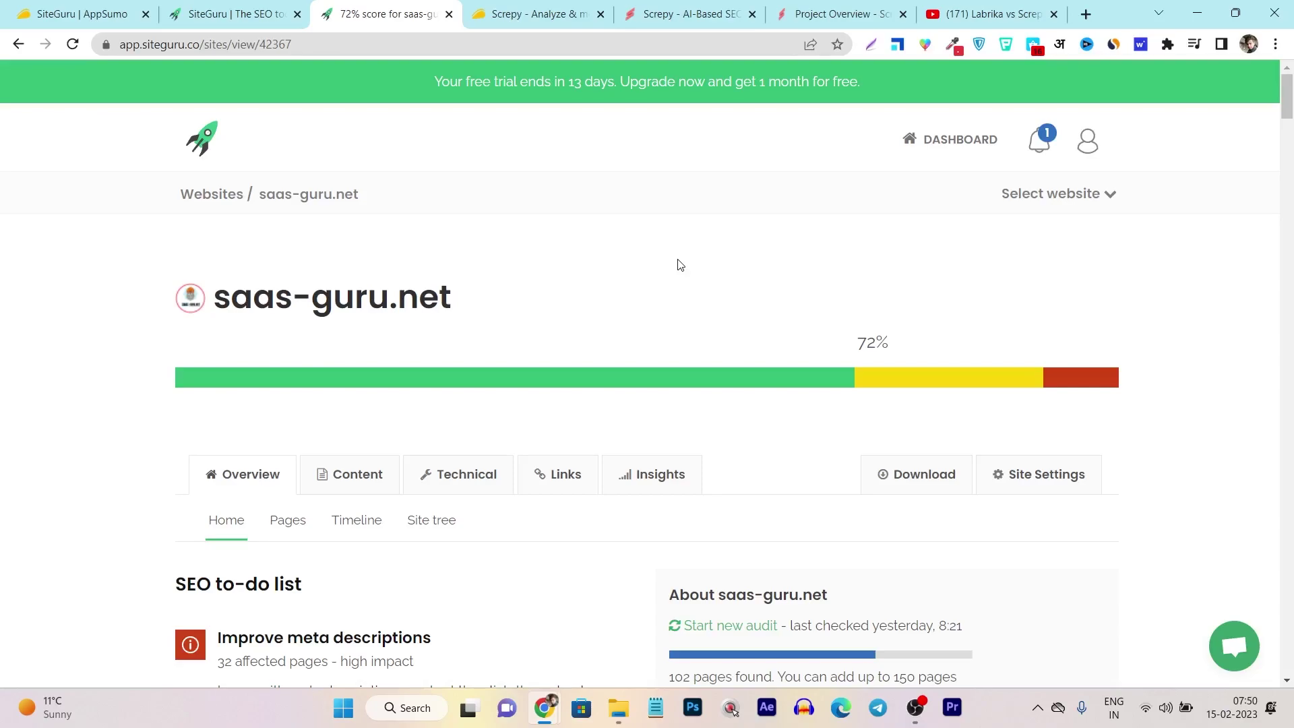
scroll(679, 264, down, 6)
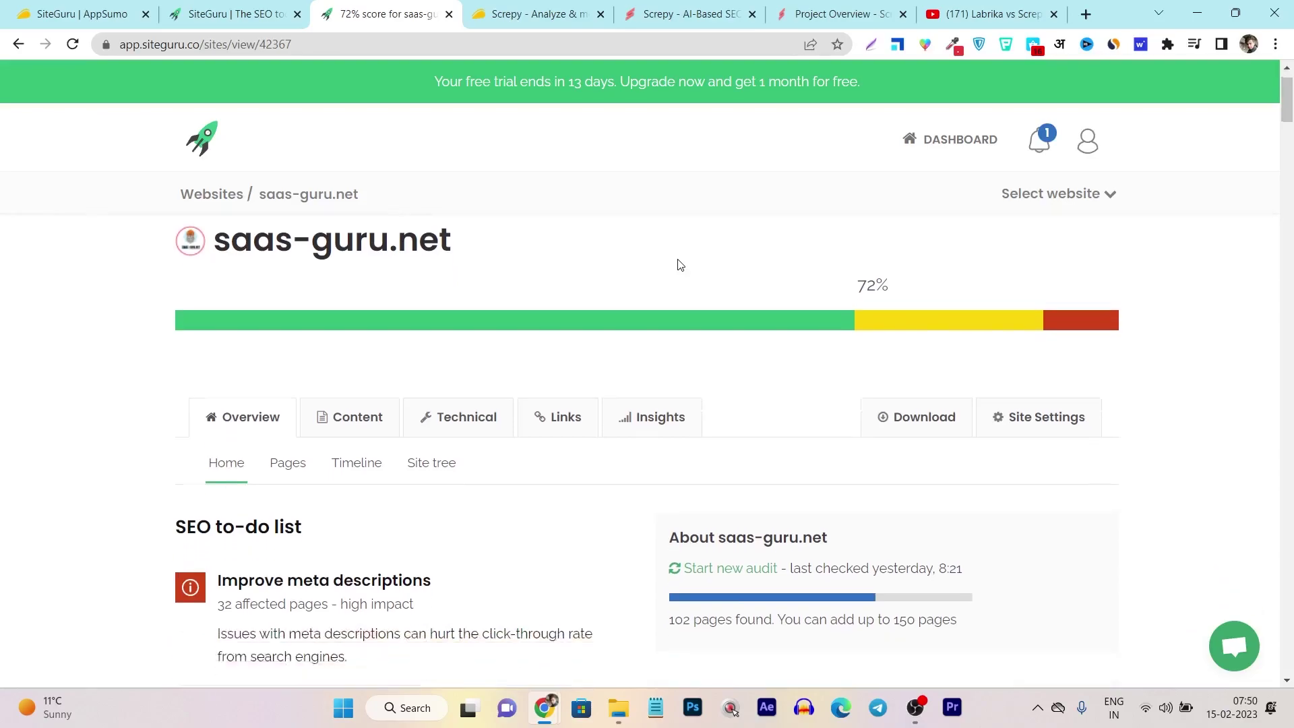
scroll(532, 374, up, 5)
scroll(532, 374, down, 4)
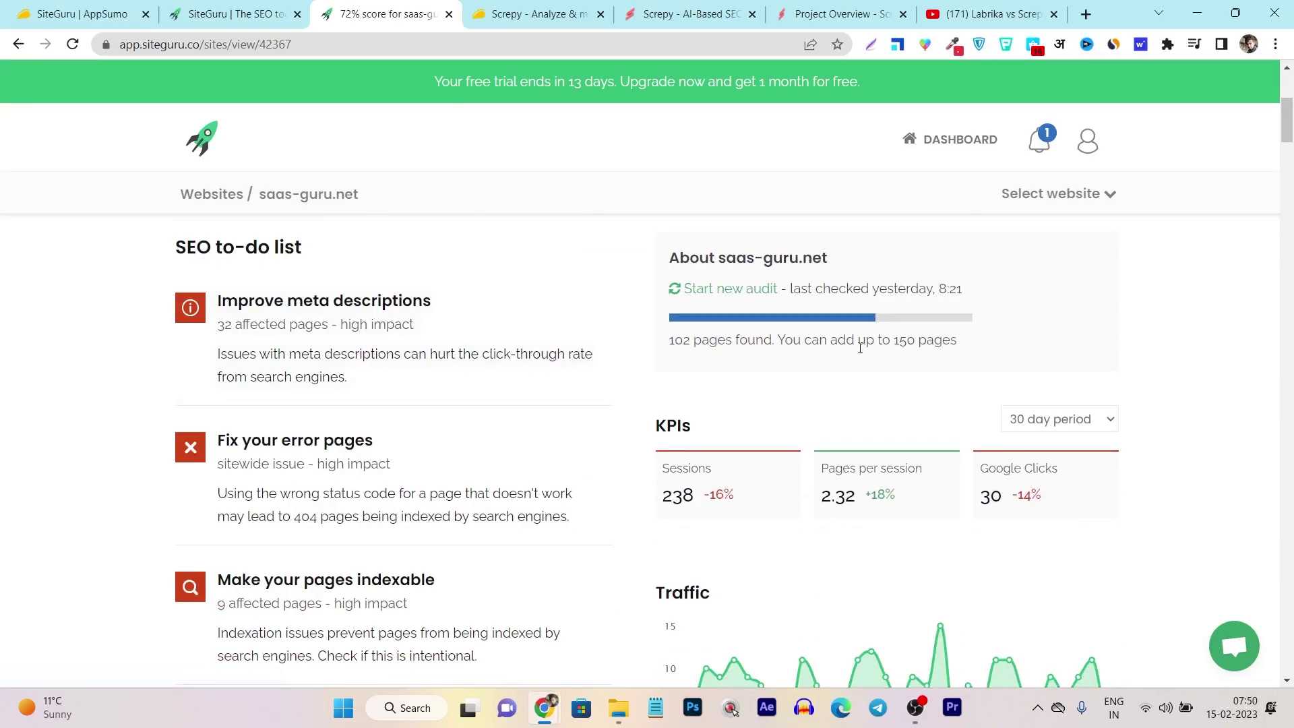
scroll(769, 413, up, 4)
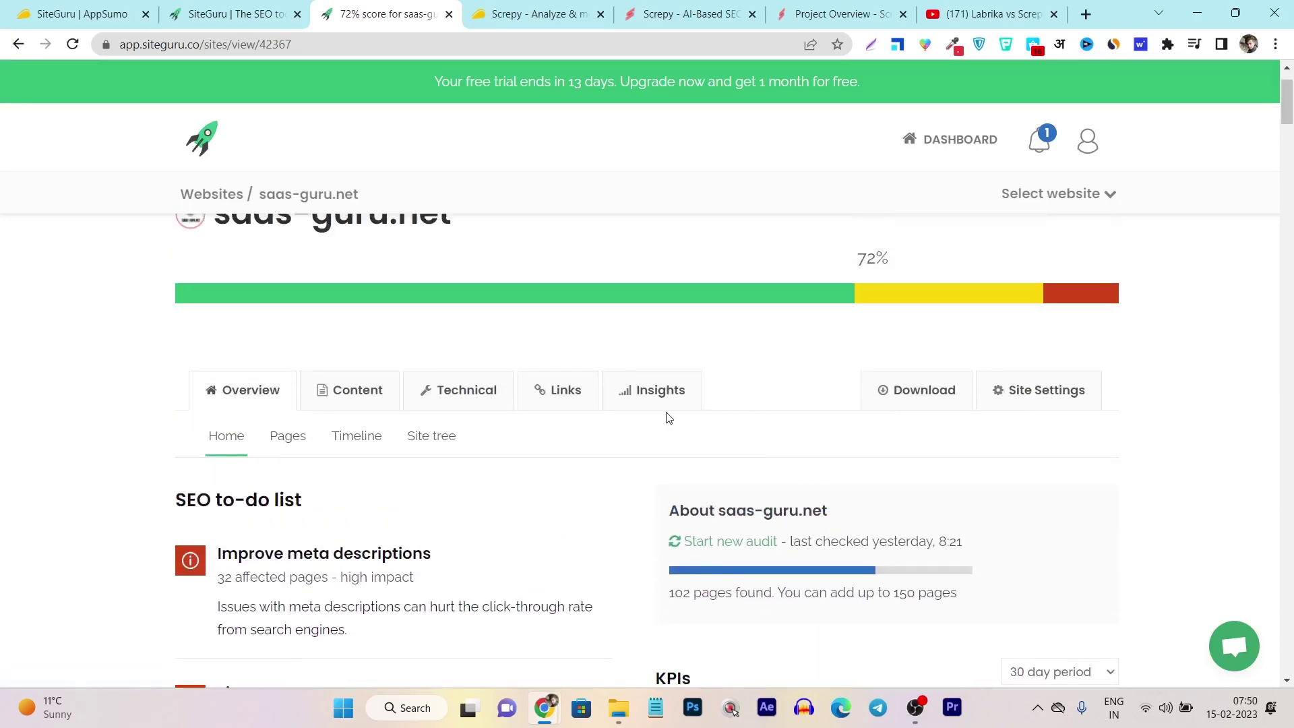
scroll(667, 418, down, 4)
scroll(719, 432, down, 4)
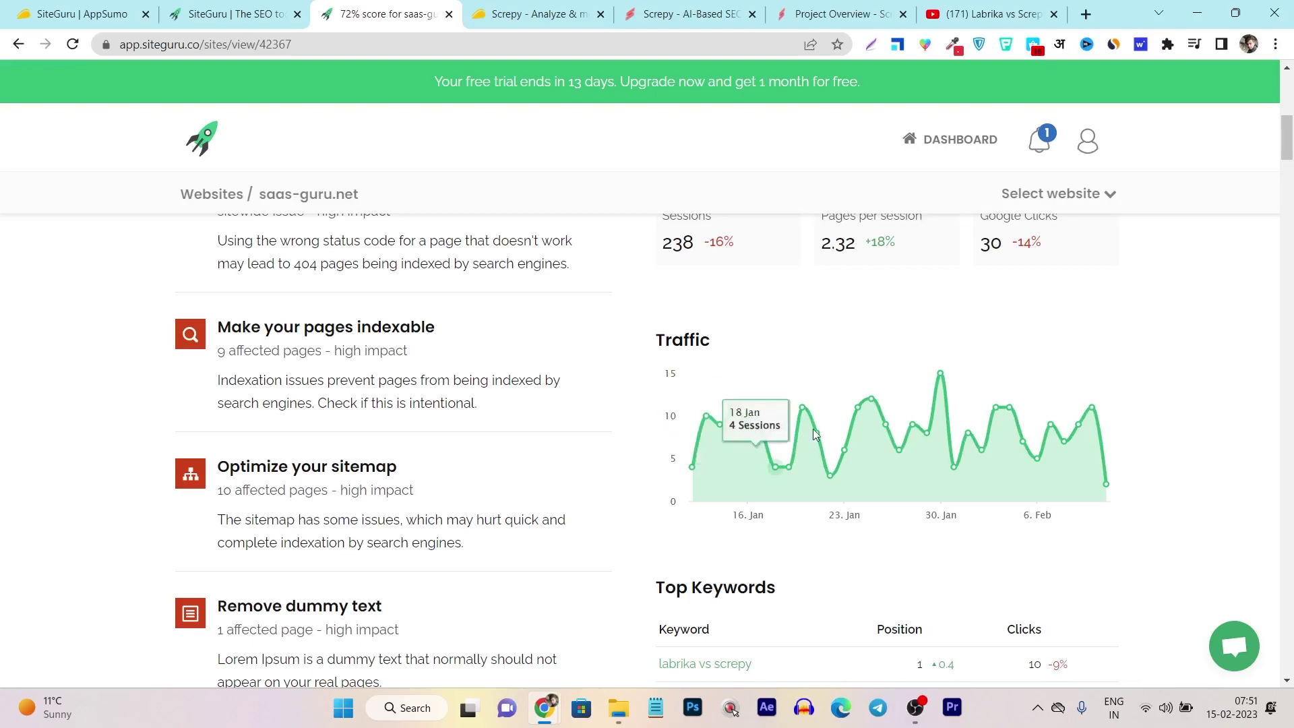
scroll(587, 451, up, 5)
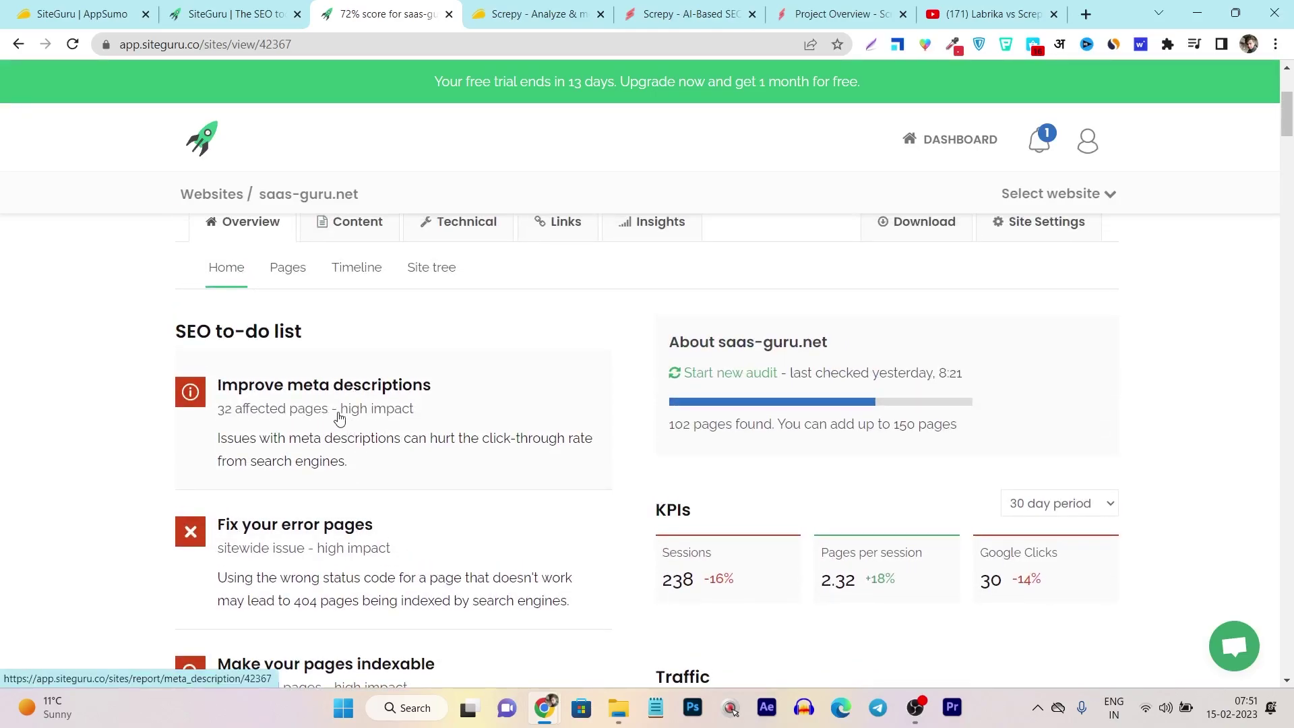
scroll(367, 434, down, 3)
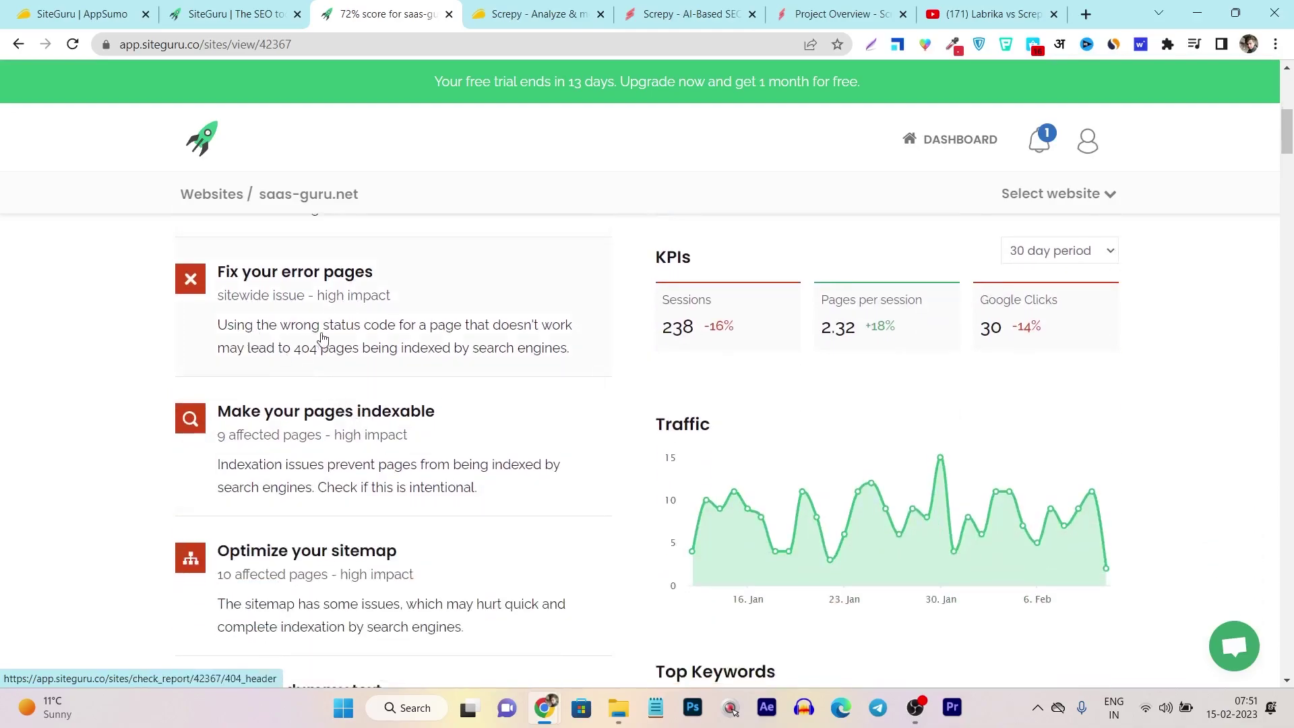
scroll(316, 330, down, 3)
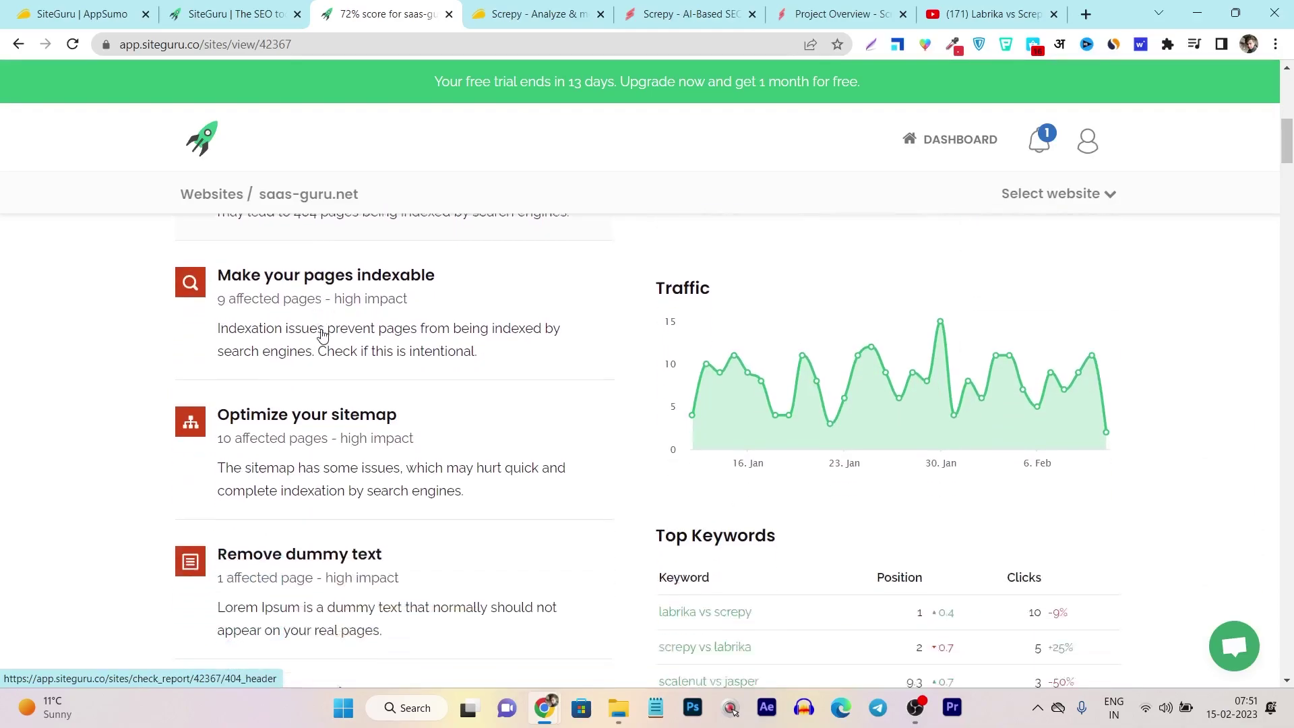
scroll(374, 416, down, 2)
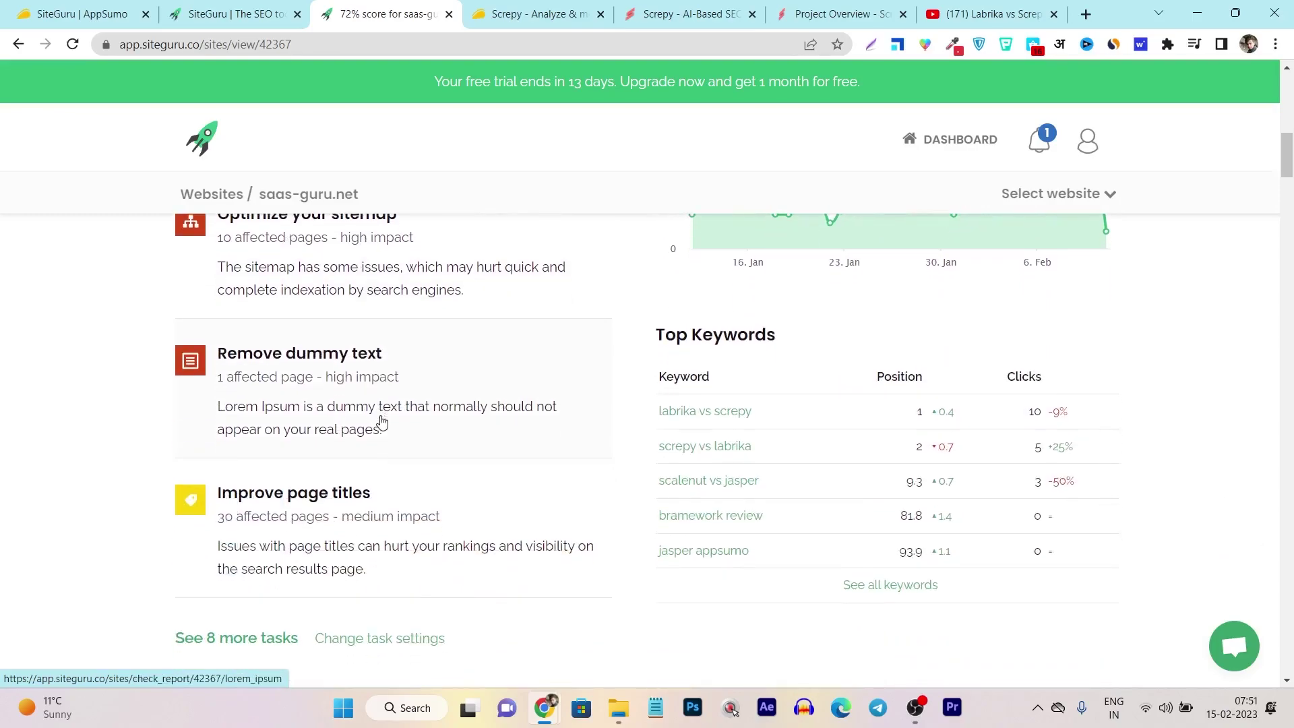
scroll(375, 432, up, 12)
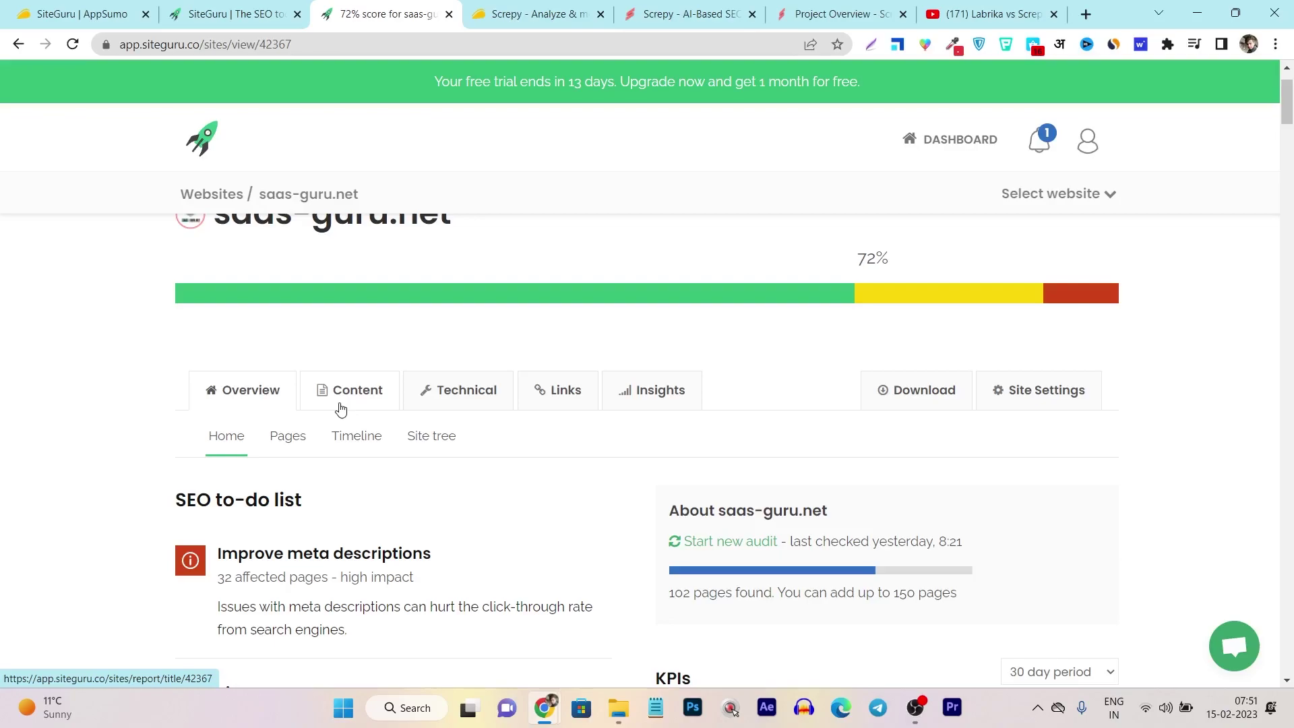
Step: Open the Technical indexability report and review its 13 issue pages and 60 indexable pages
click(485, 396)
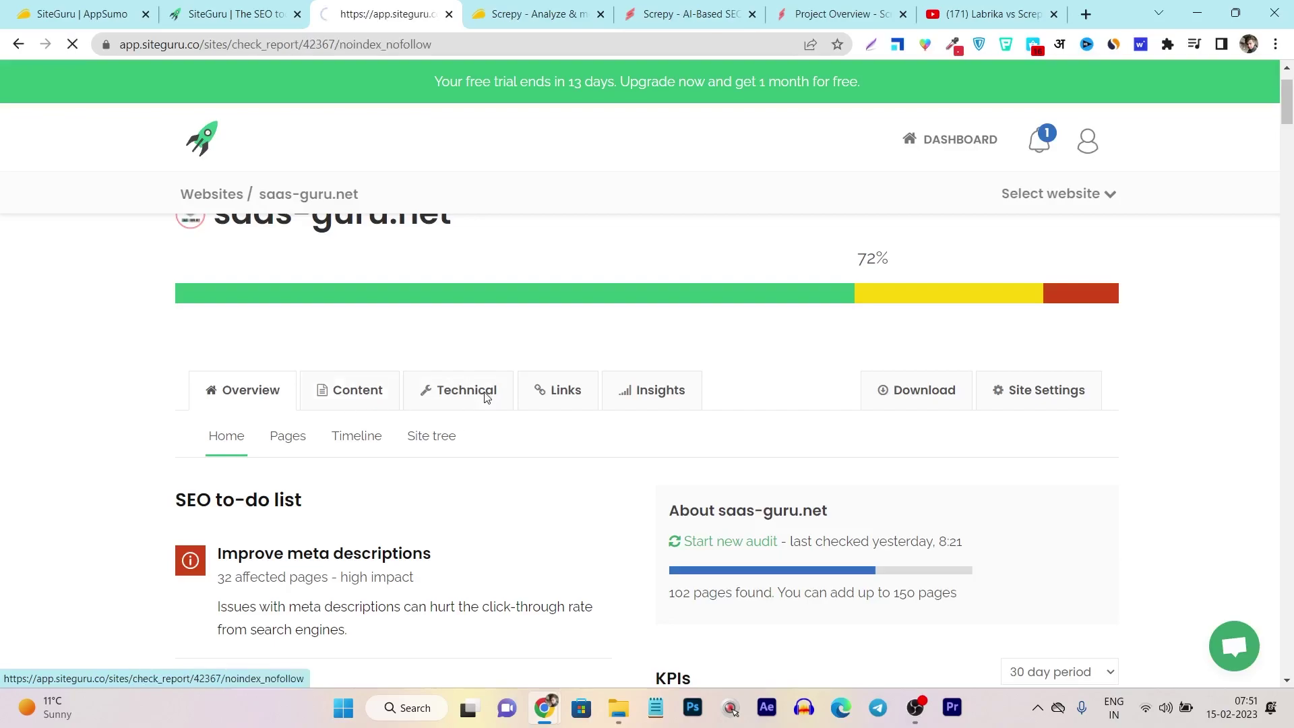
scroll(482, 403, down, 4)
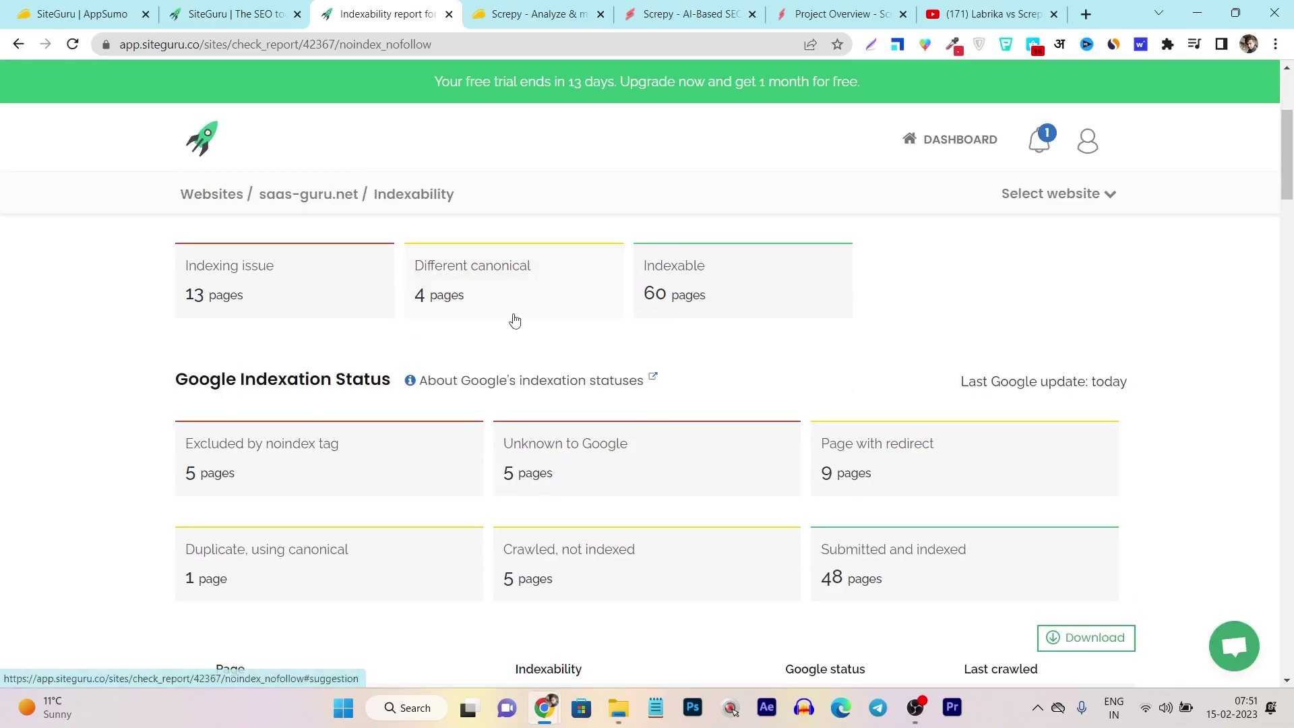
scroll(714, 352, up, 3)
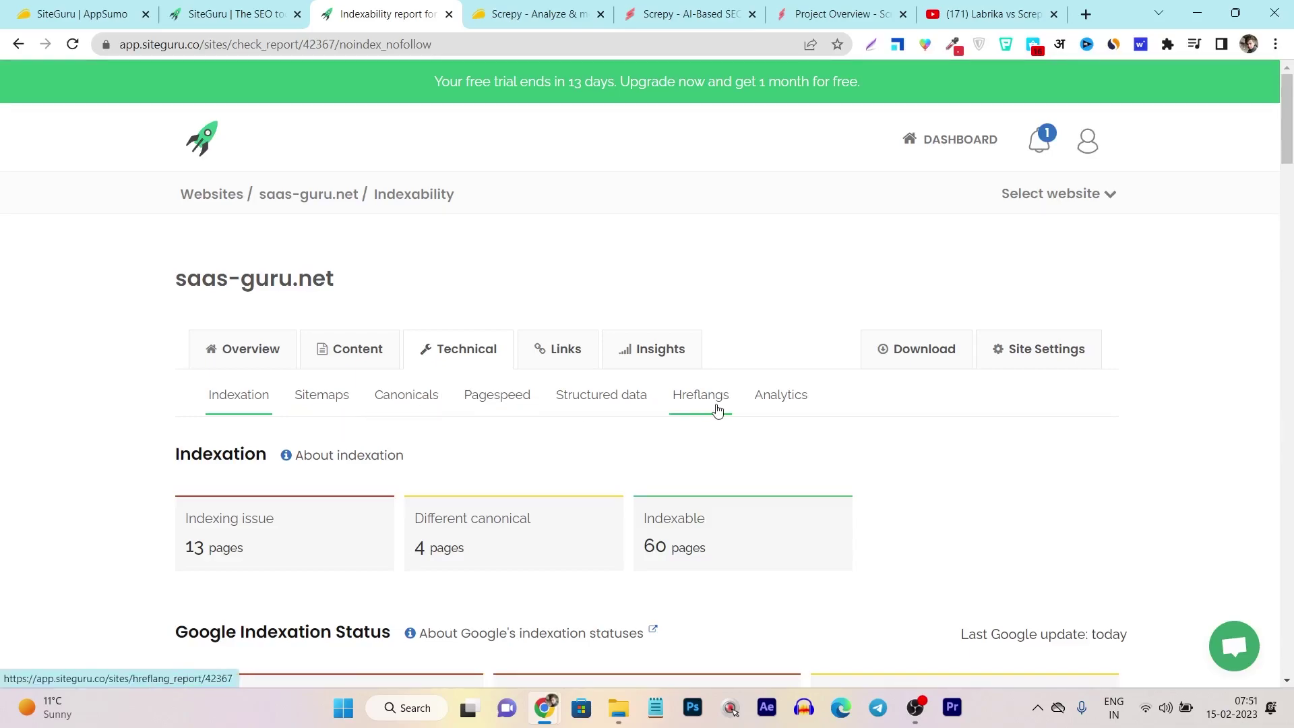
Step: Confirm the Links report has no broken links, then scroll Insights to Top performing pages
click(574, 360)
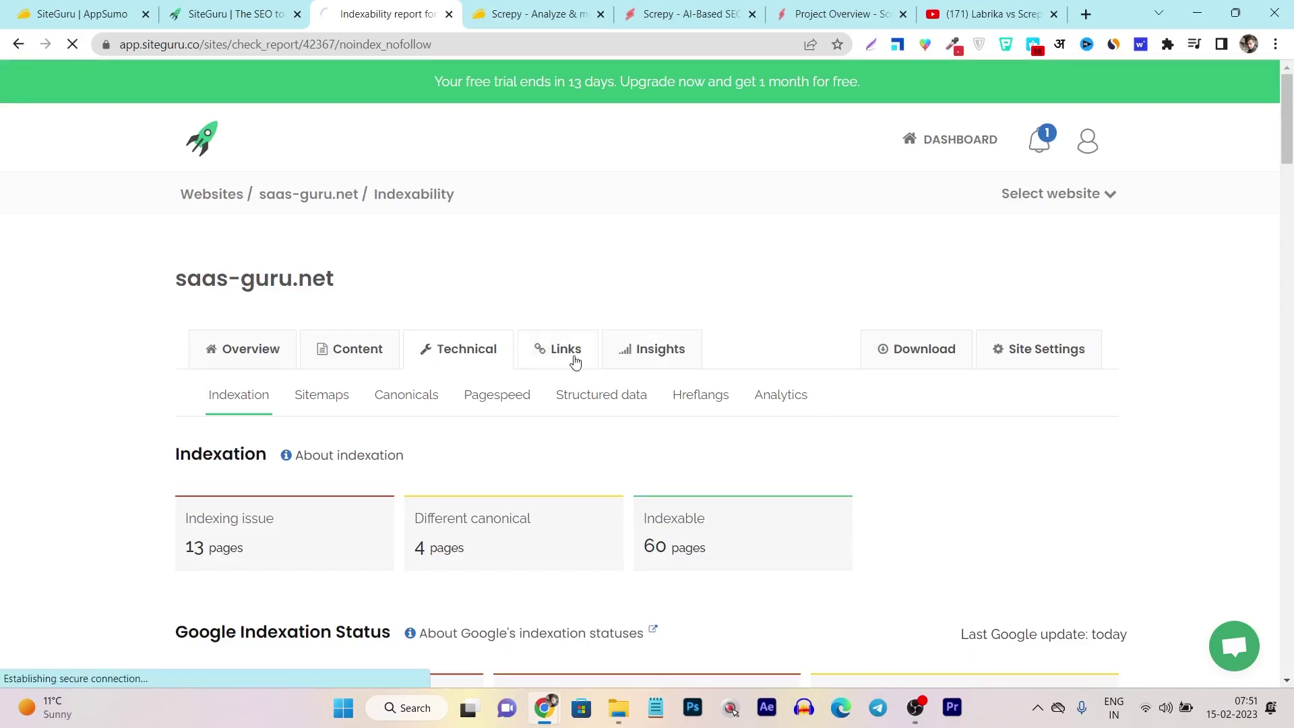
scroll(569, 366, down, 1)
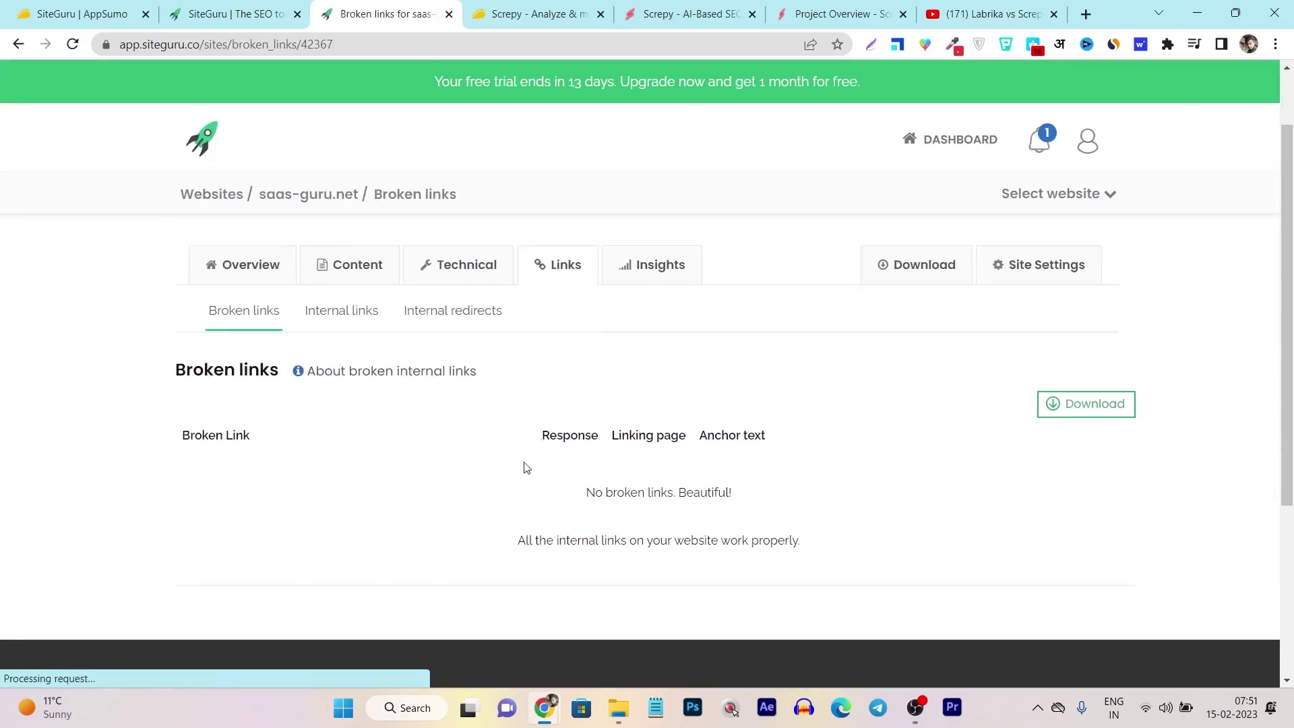
click(653, 276)
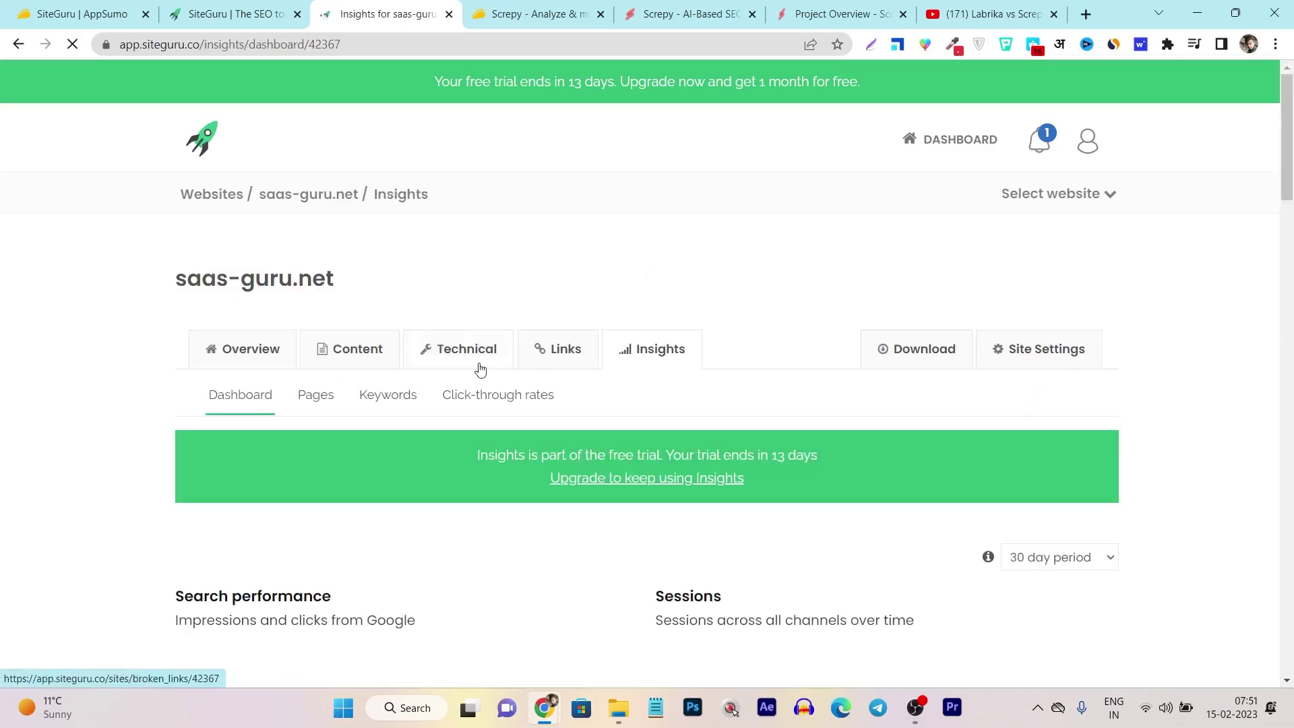
scroll(304, 432, down, 1)
scroll(304, 431, down, 2)
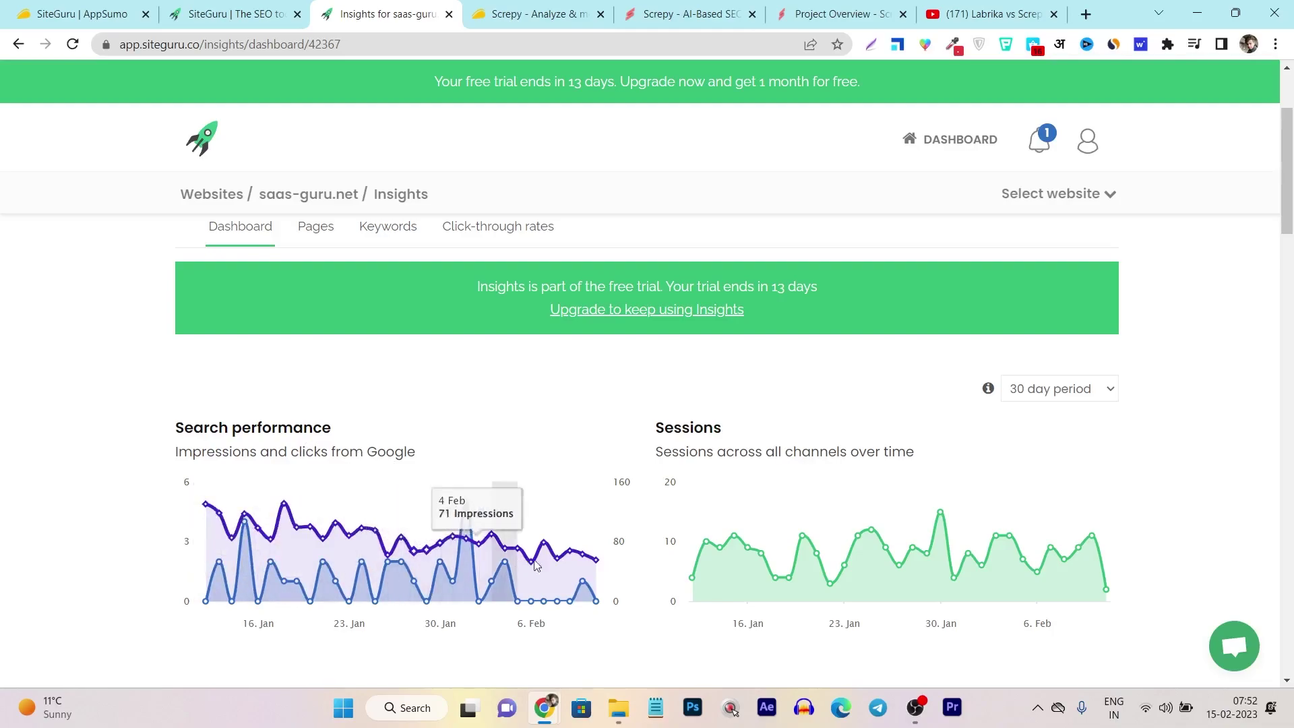
scroll(782, 526, down, 4)
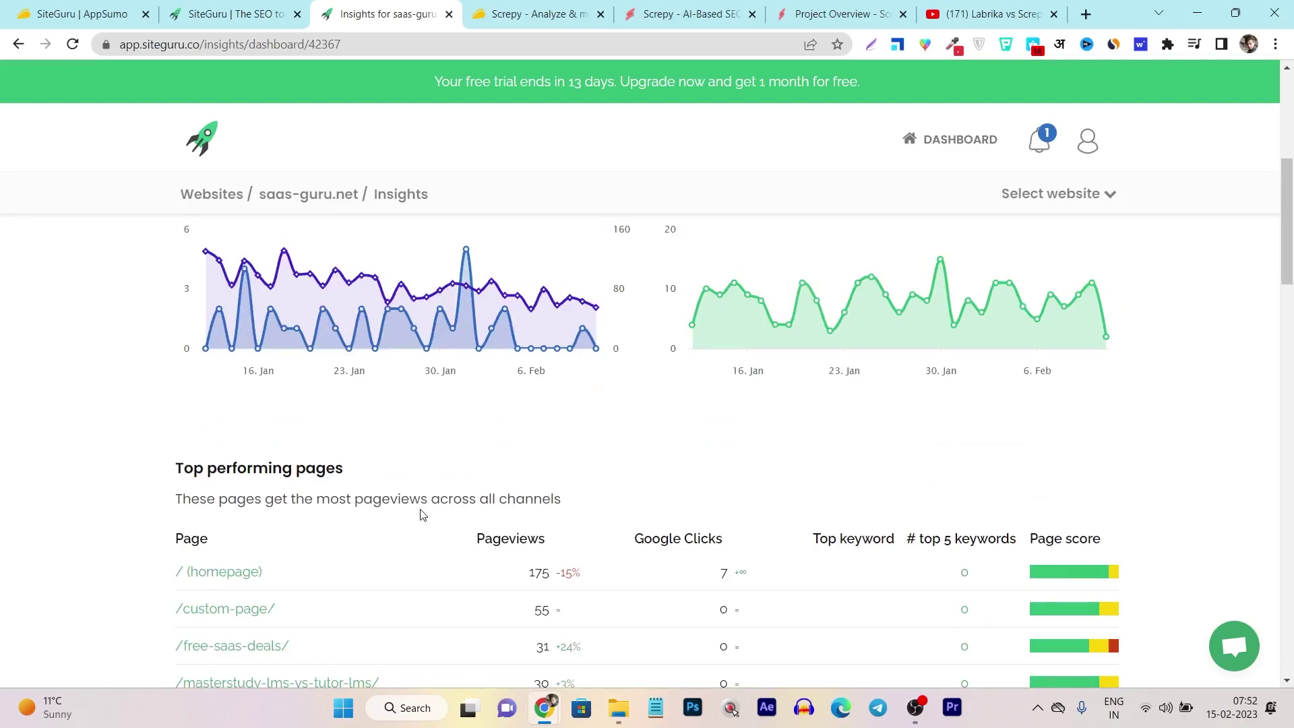
scroll(431, 517, down, 1)
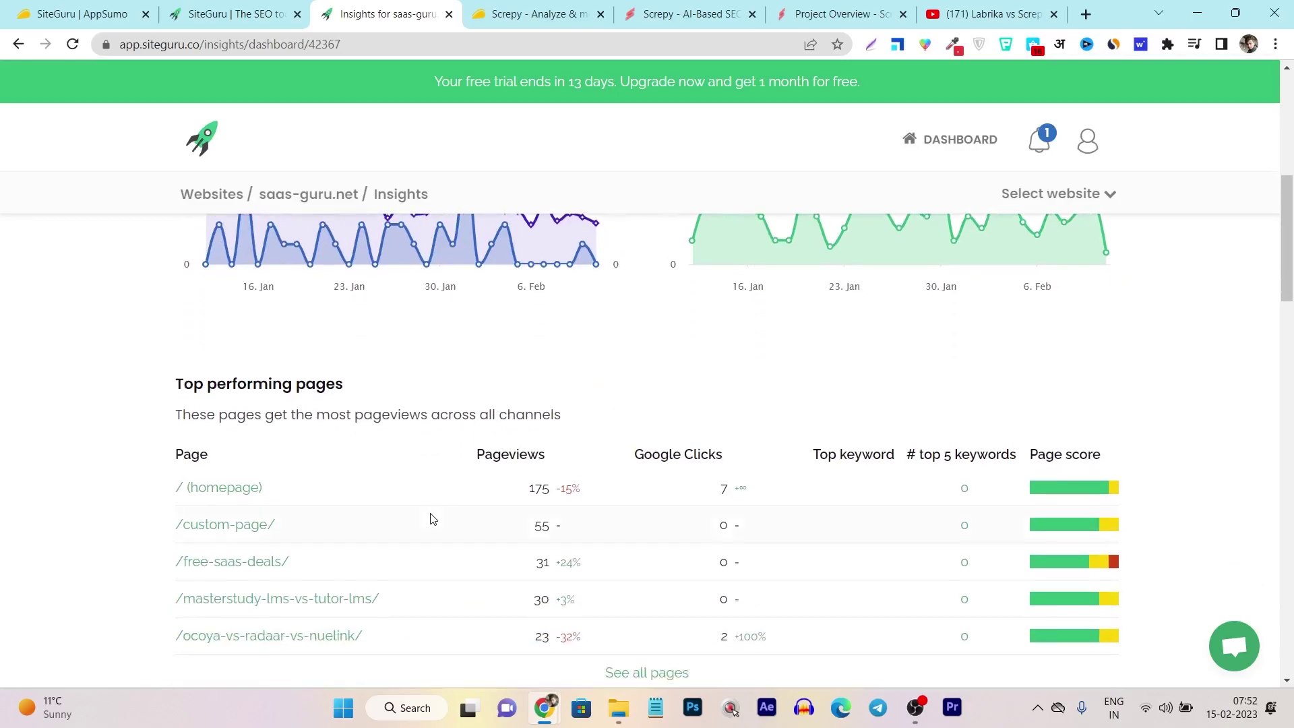
scroll(876, 493, down, 1)
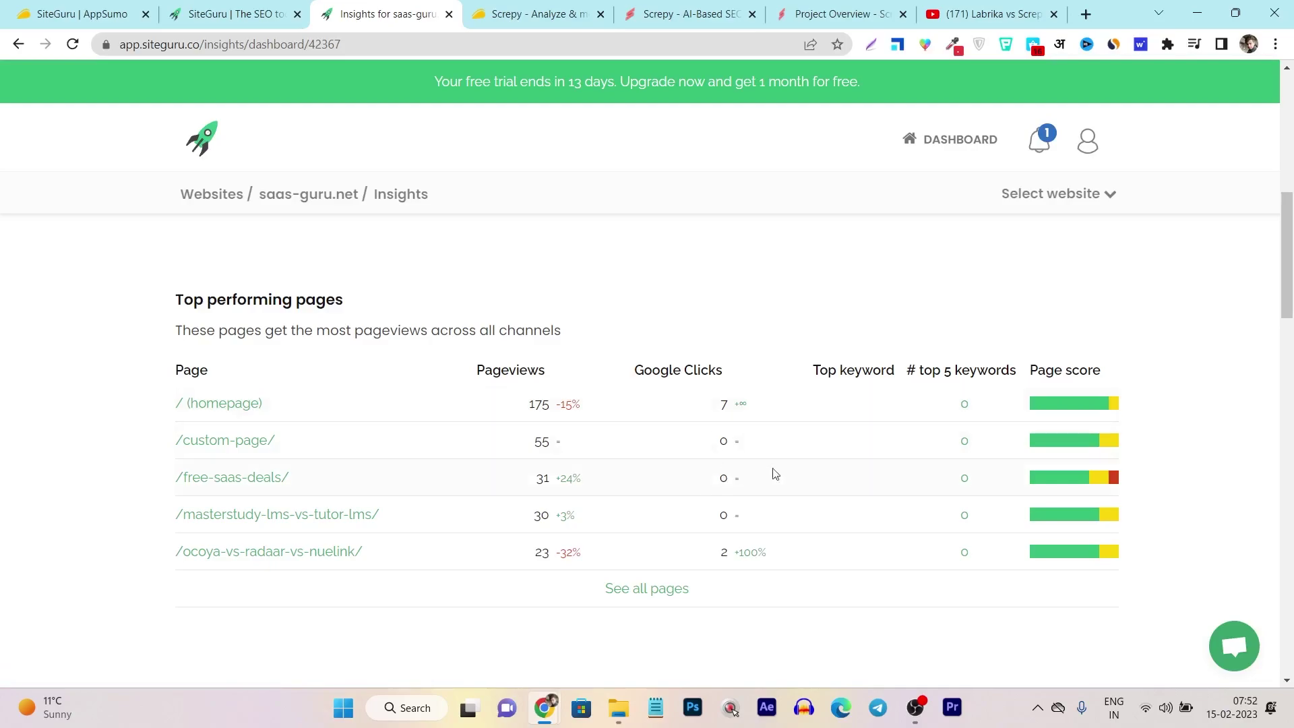
scroll(775, 474, up, 10)
Step: Return to the saas-guru.net Overview and scroll its 69% score summary
click(258, 348)
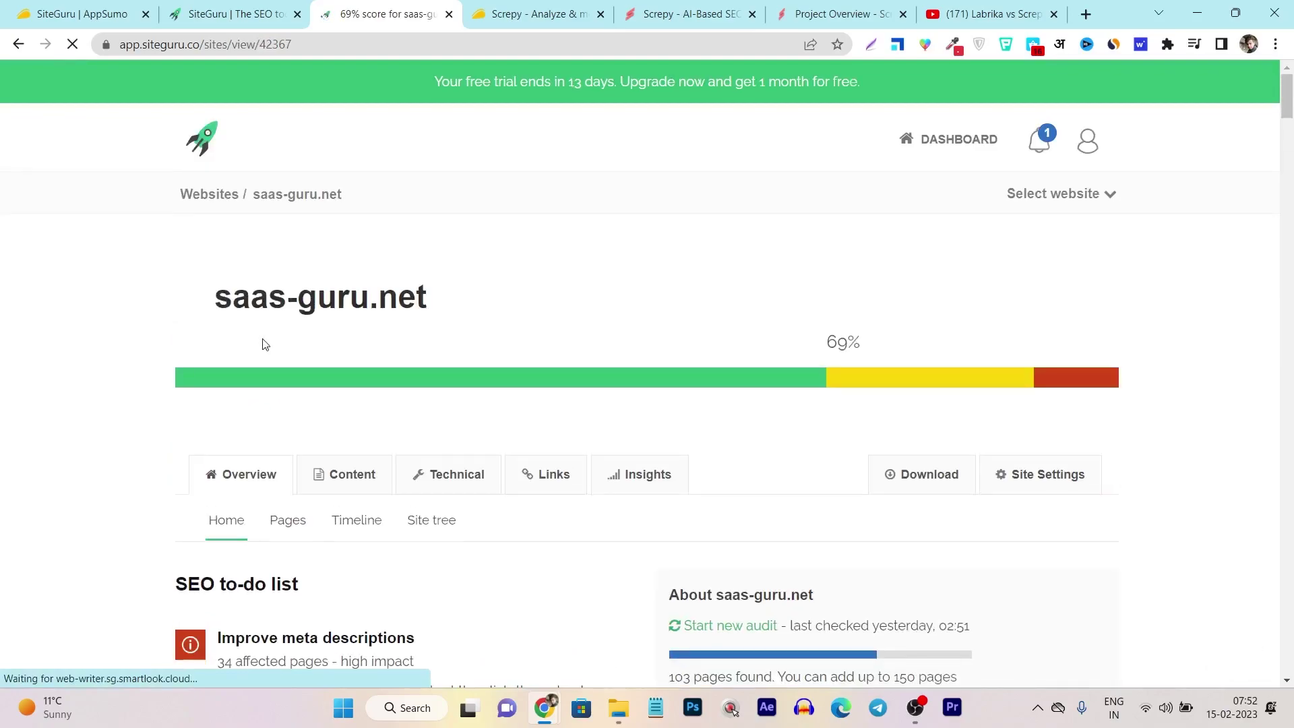
scroll(639, 432, down, 2)
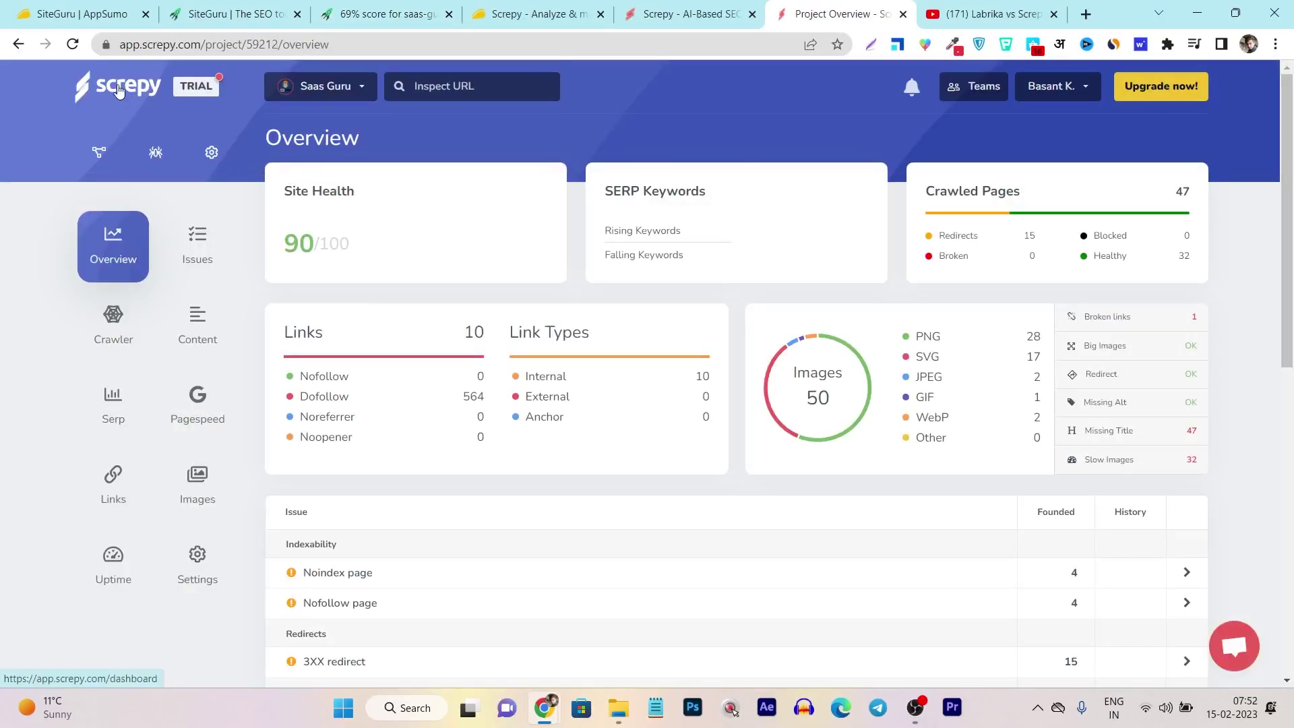
click(119, 91)
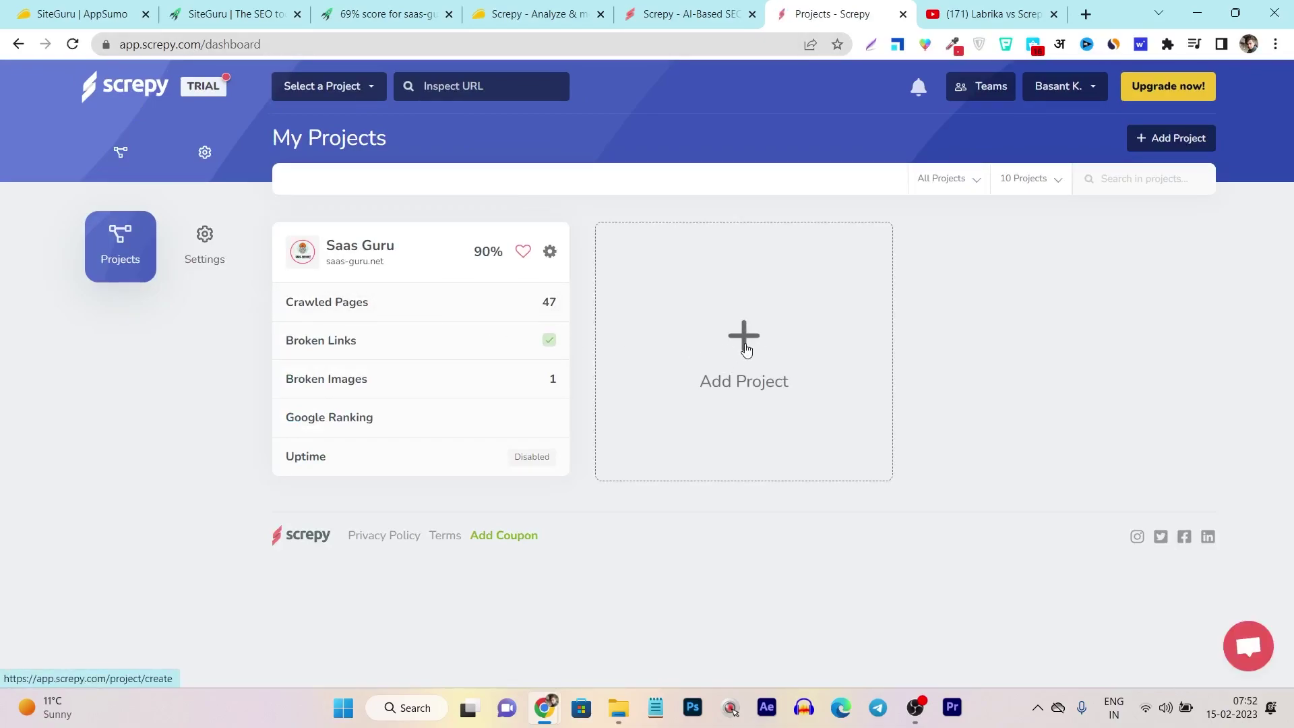
click(746, 348)
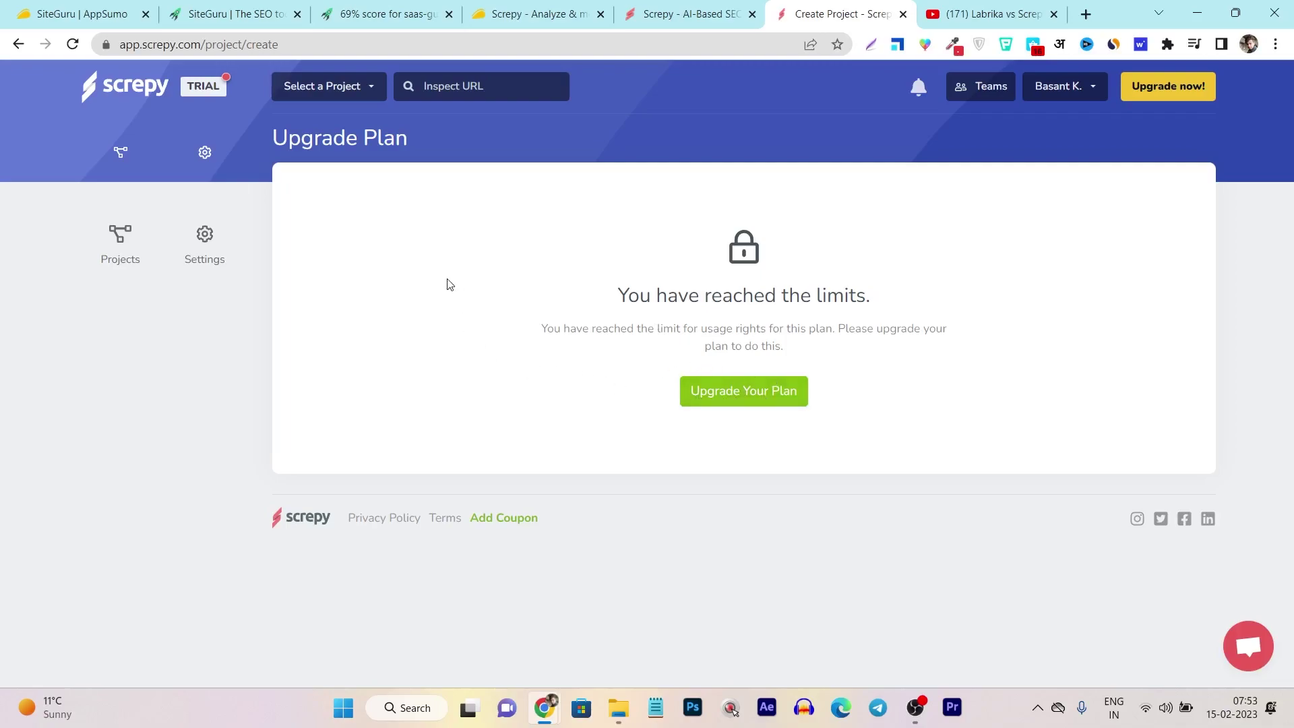
click(100, 87)
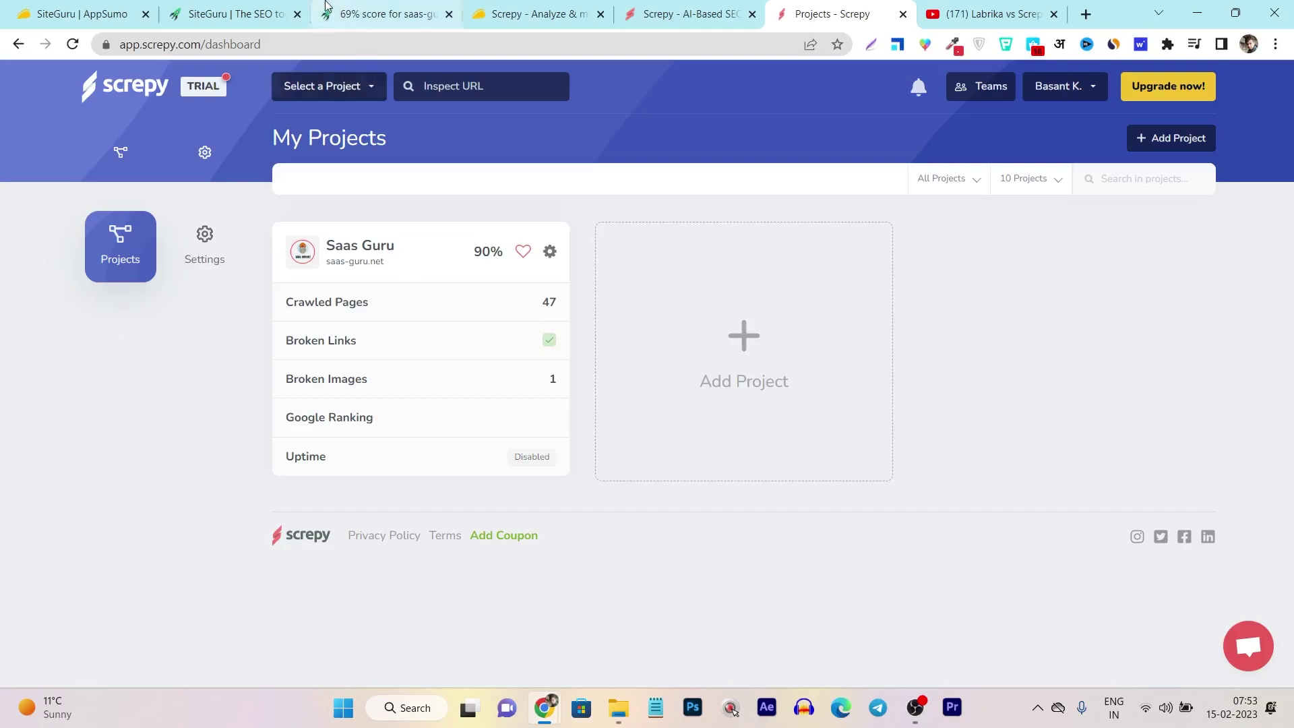
Step: Open Screpy's Saas Guru project overview, reloading the SiteGuru saas-guru.net report for comparison
click(376, 12)
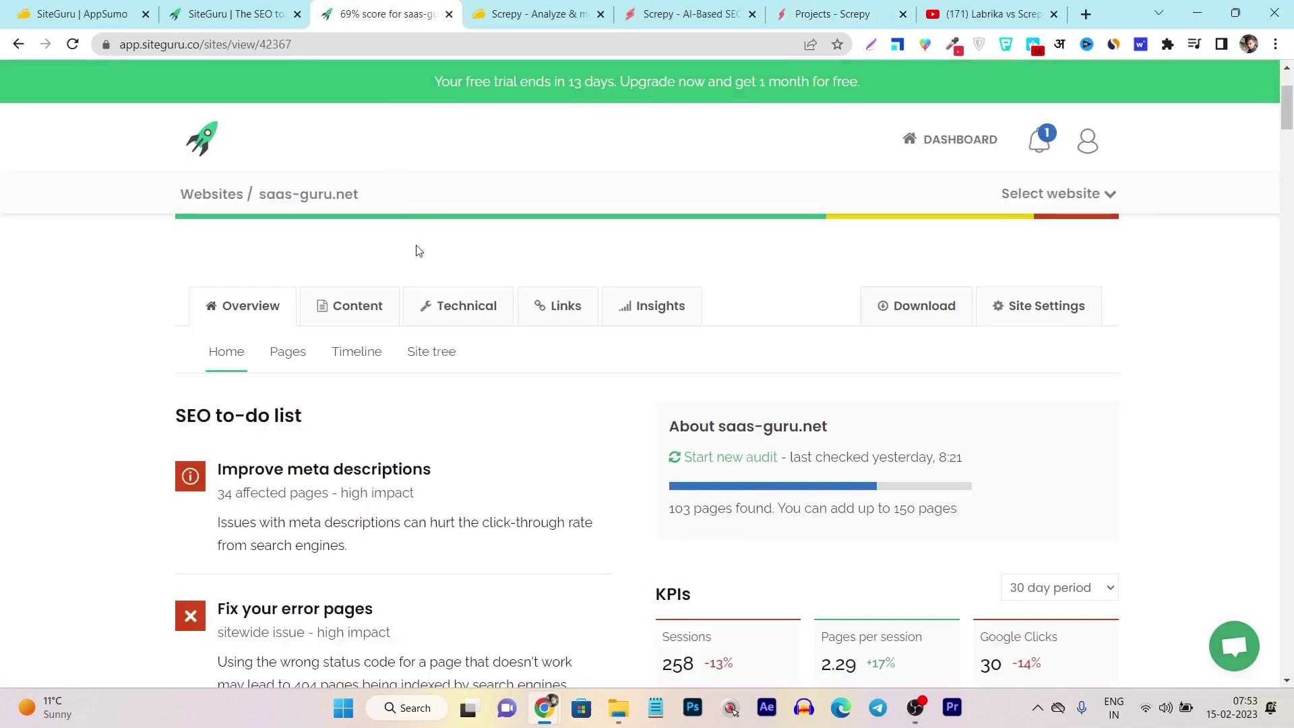
click(836, 12)
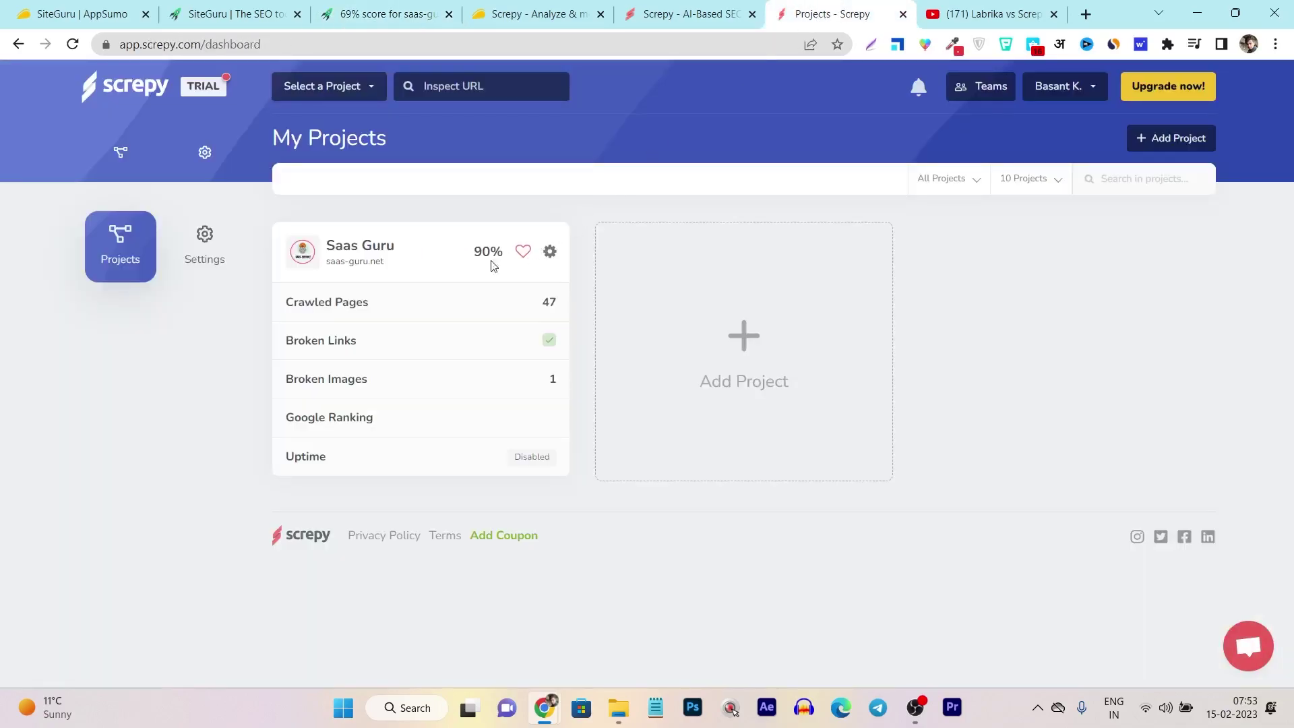
click(365, 246)
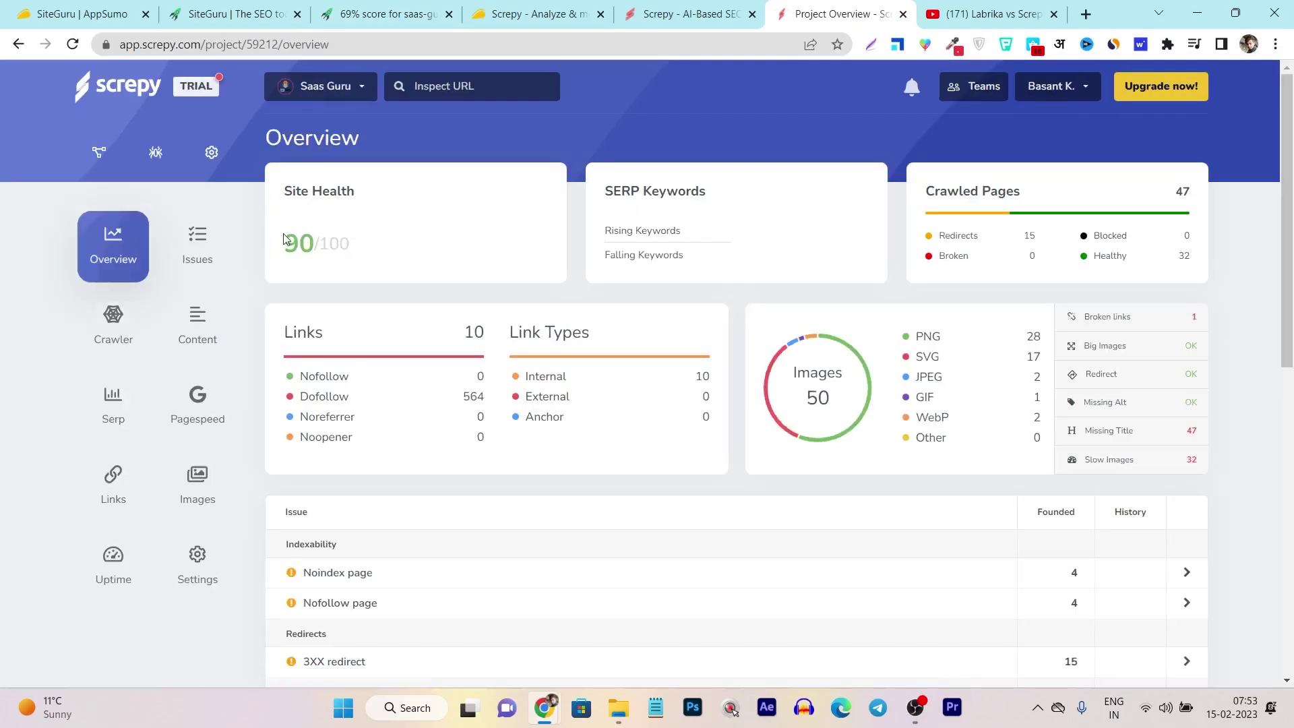
click(381, 13)
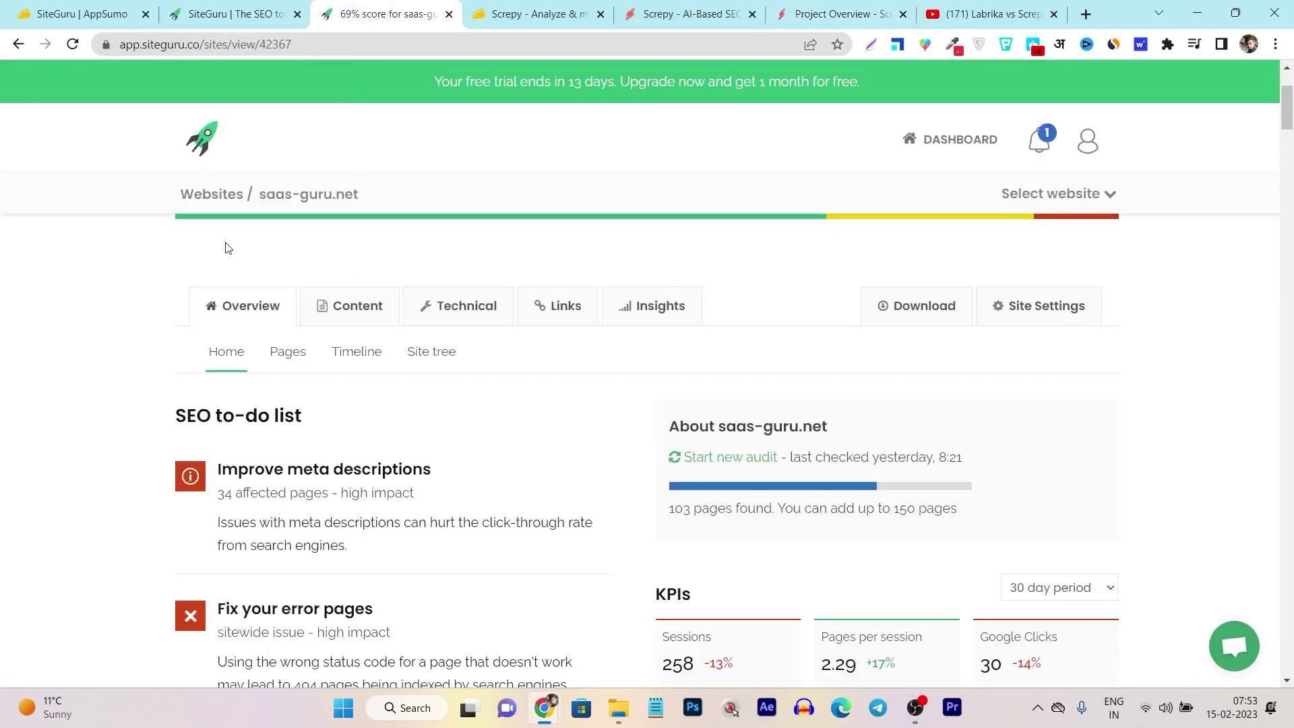
click(236, 305)
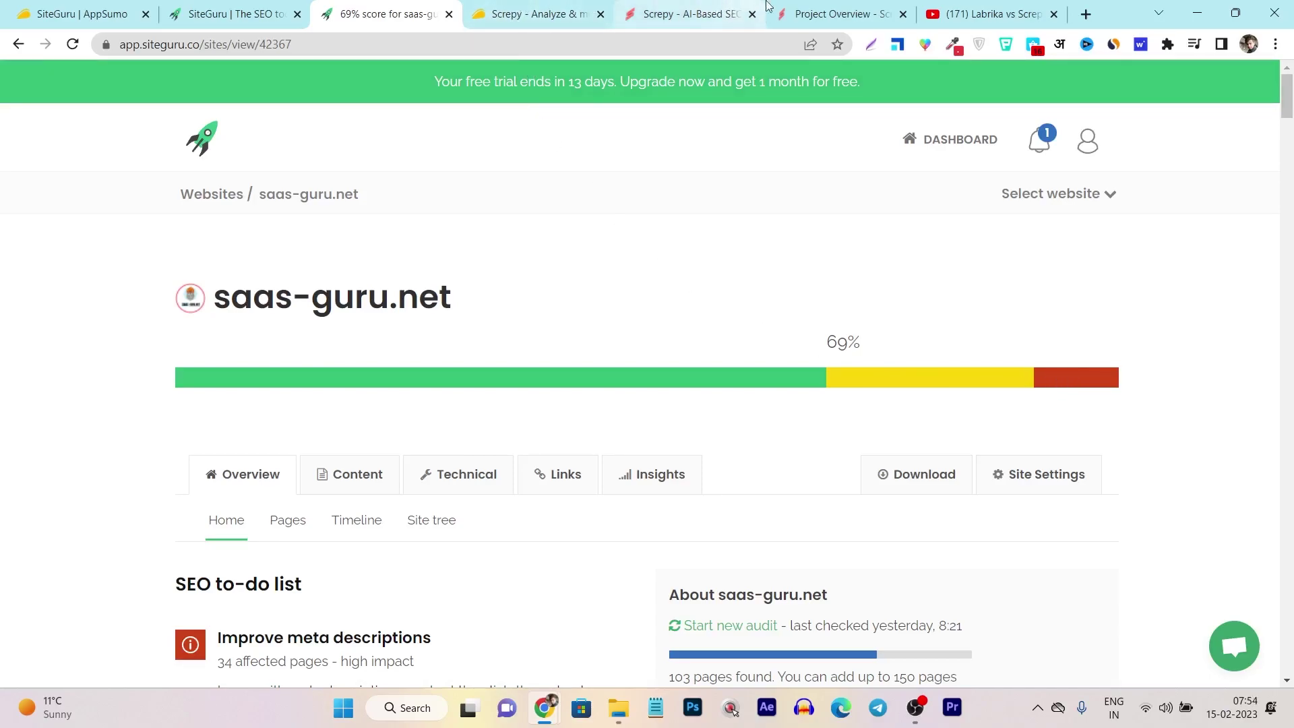
click(799, 8)
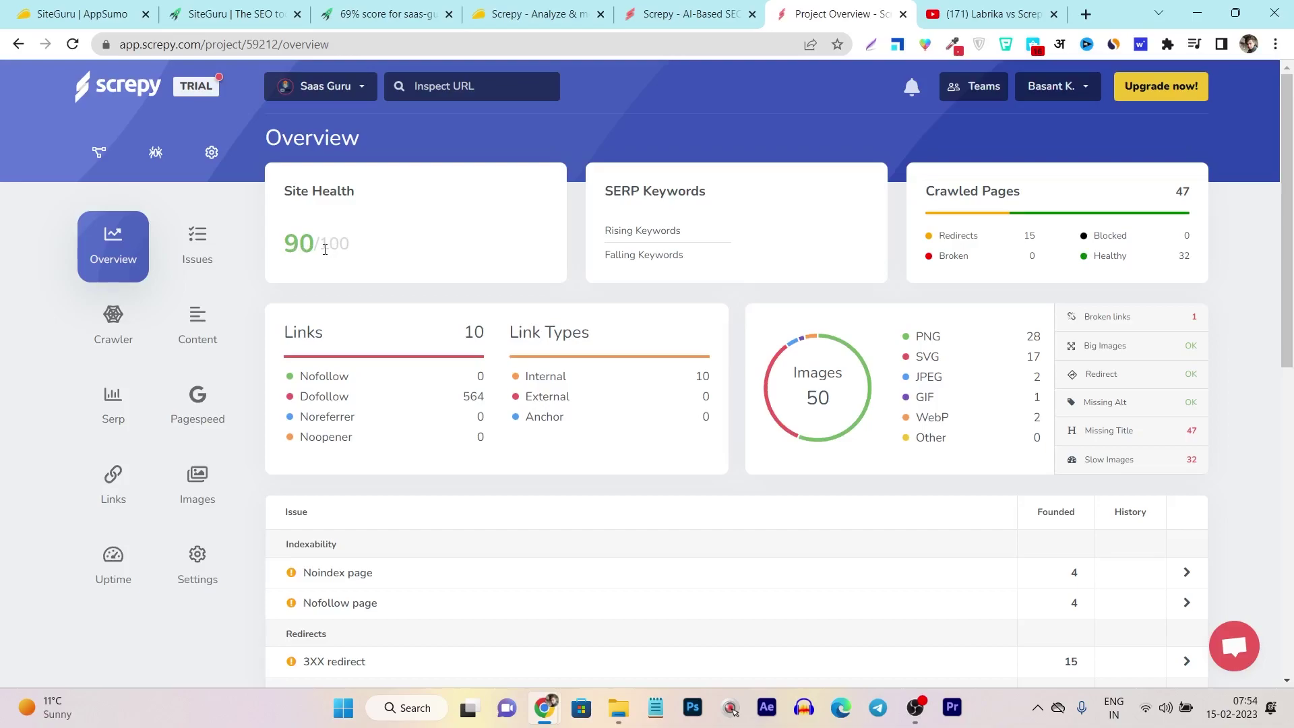
click(381, 14)
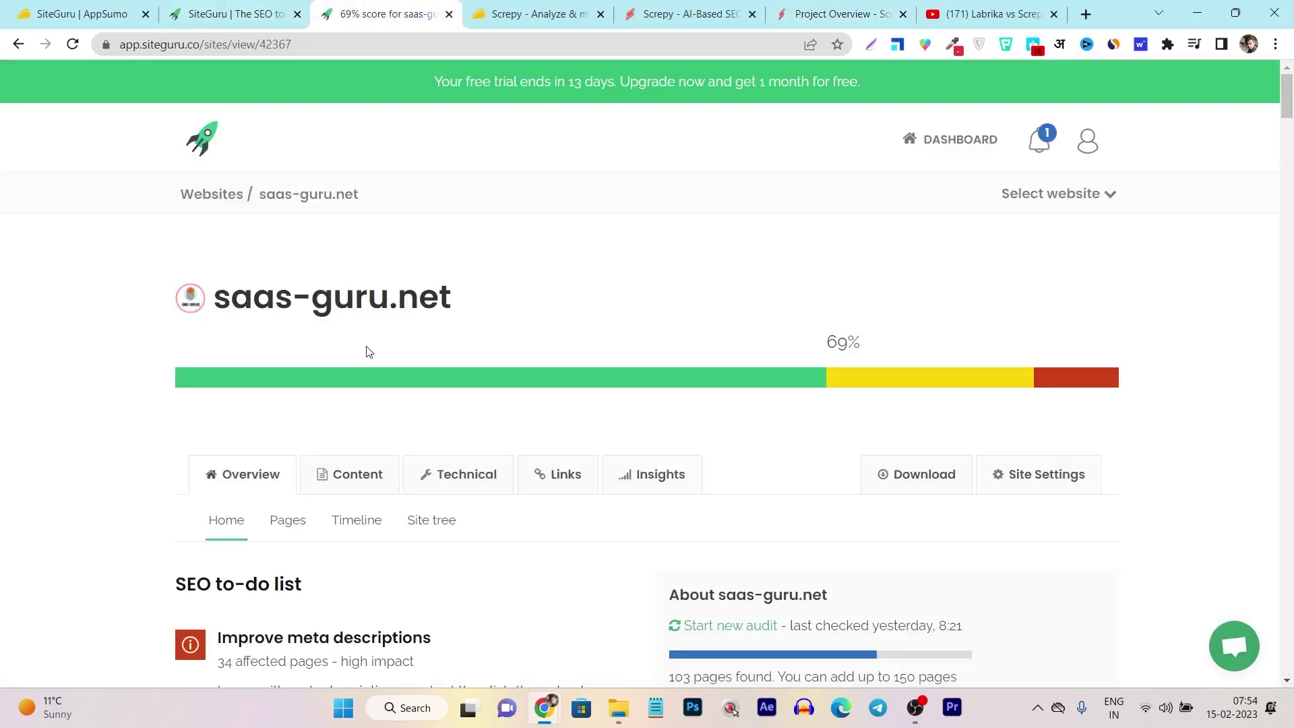
scroll(528, 387, down, 4)
scroll(604, 402, up, 4)
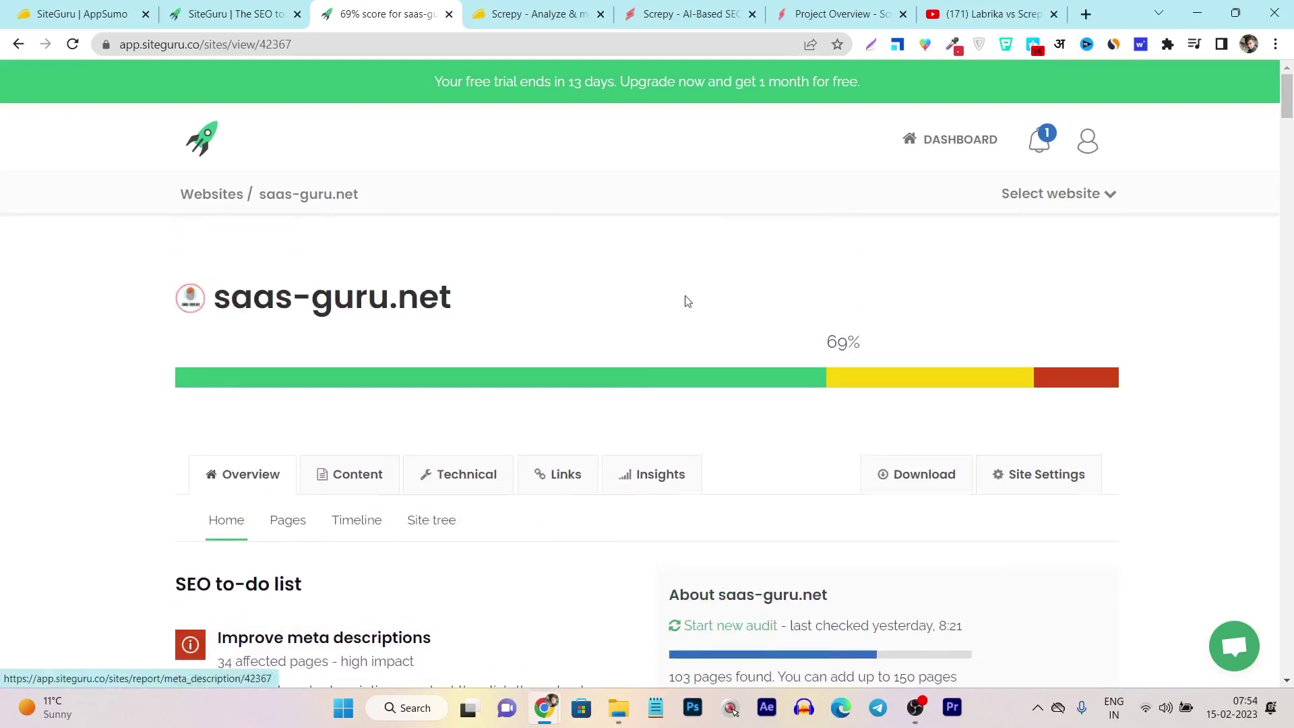
click(818, 12)
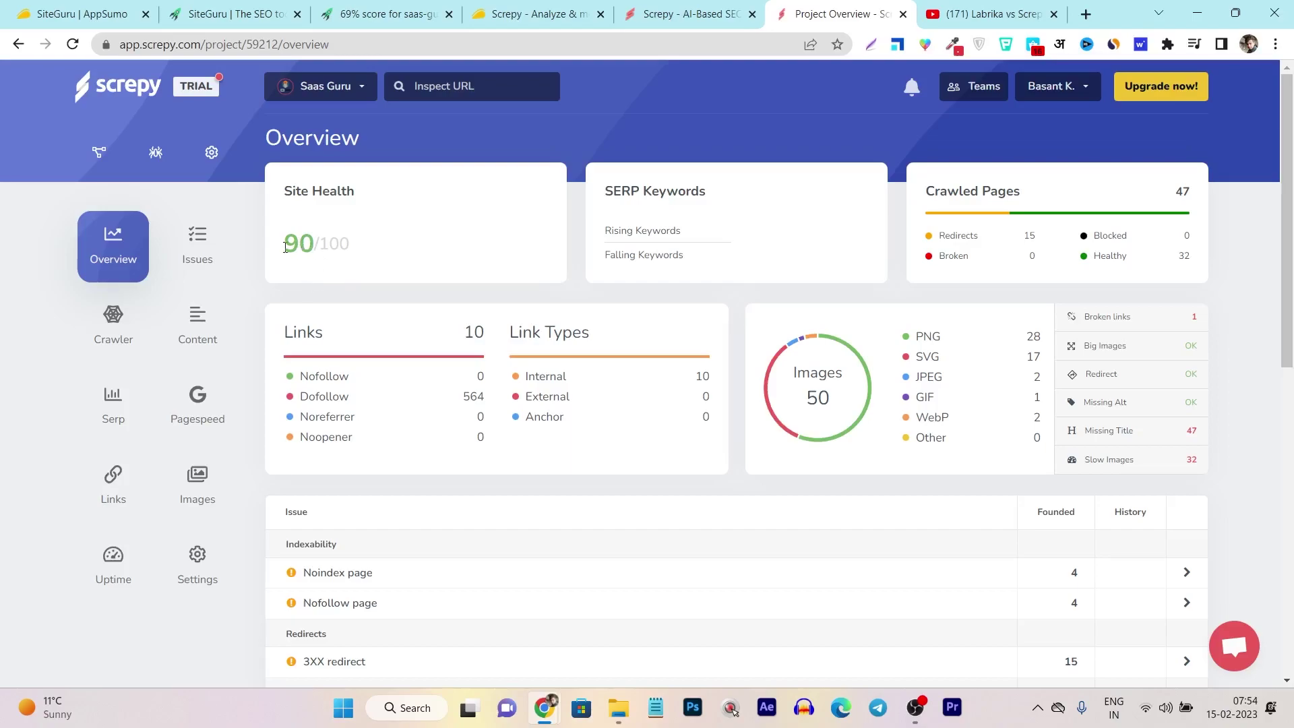
drag(285, 246, 364, 250)
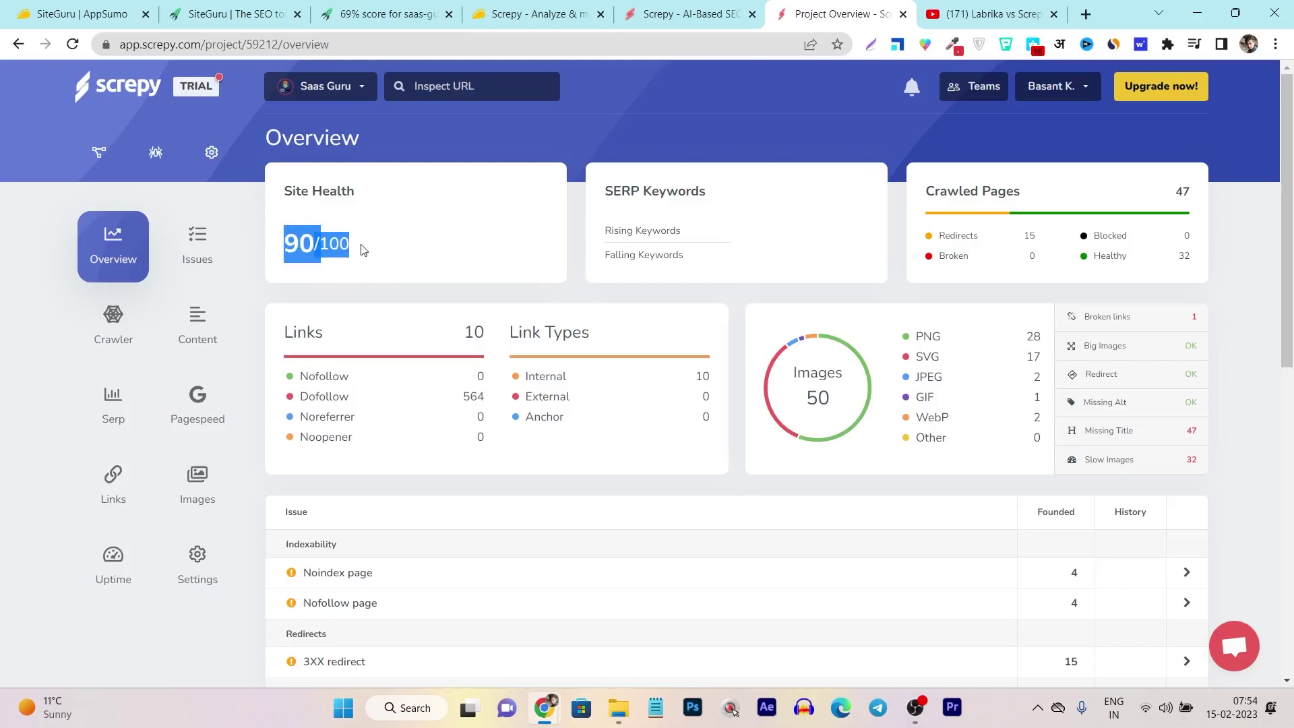
click(427, 257)
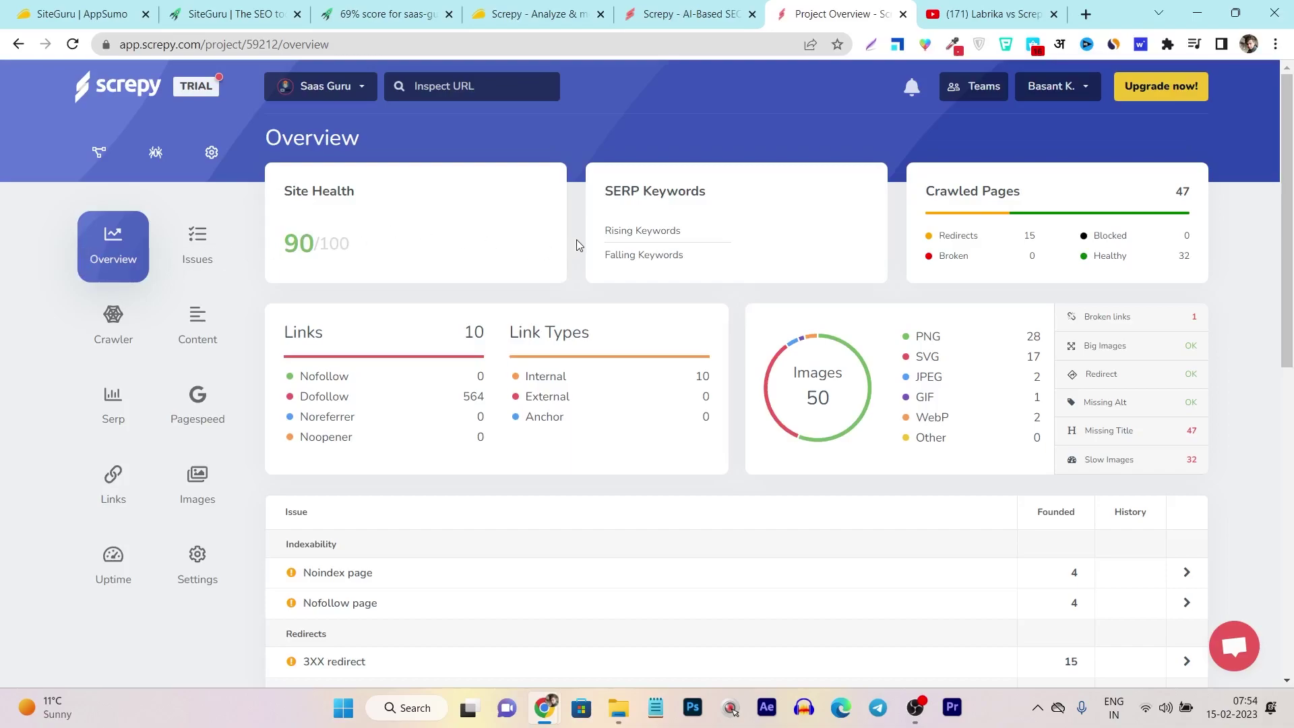
scroll(573, 218, down, 10)
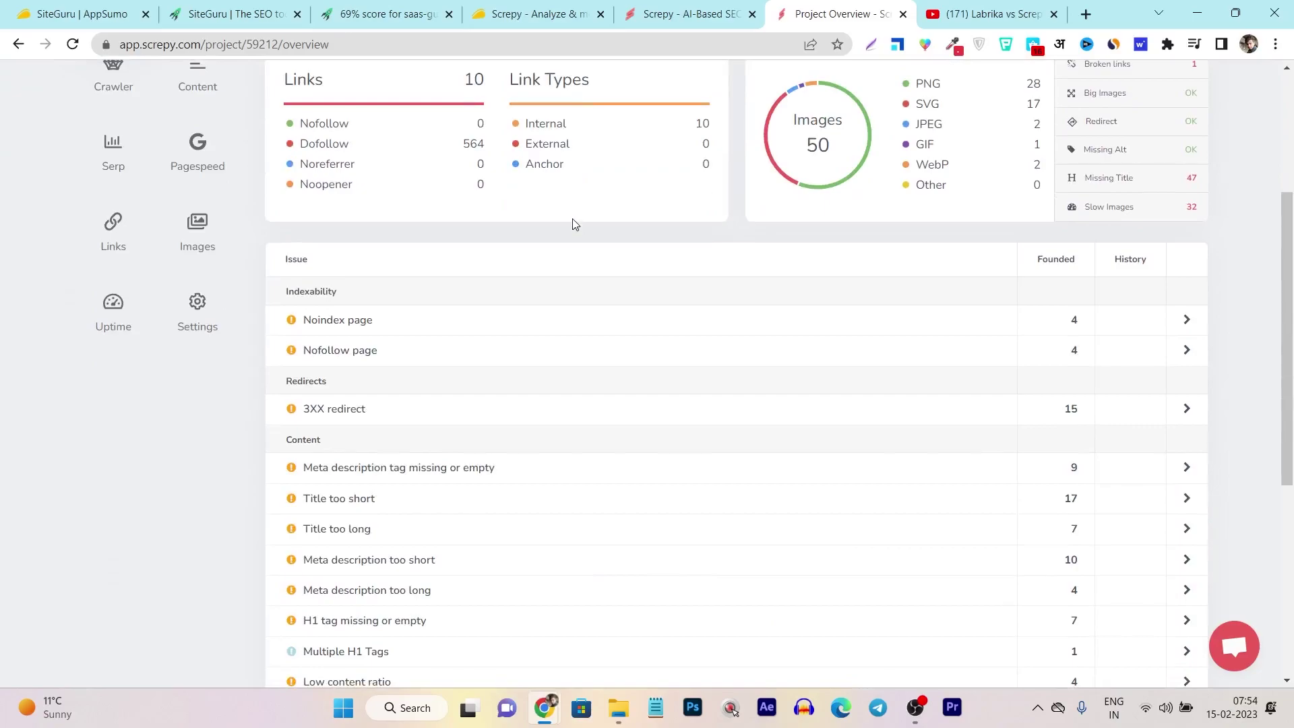
scroll(759, 337, up, 10)
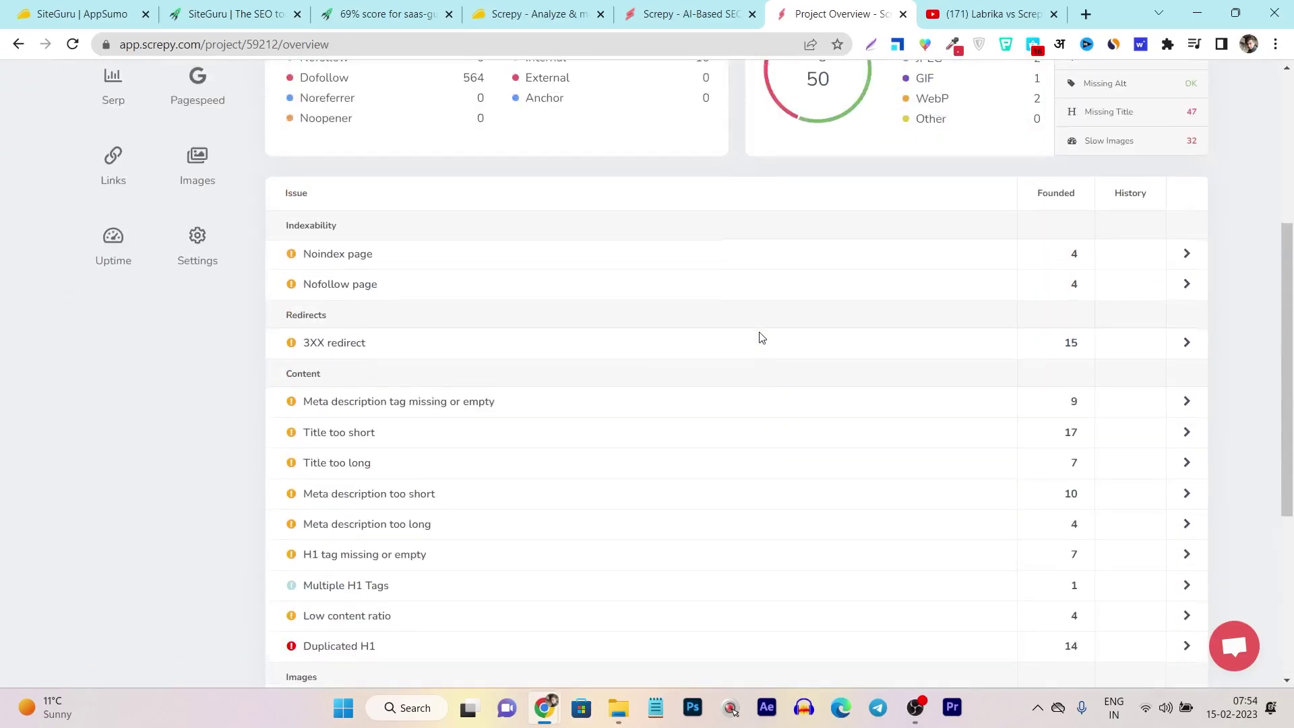
click(333, 10)
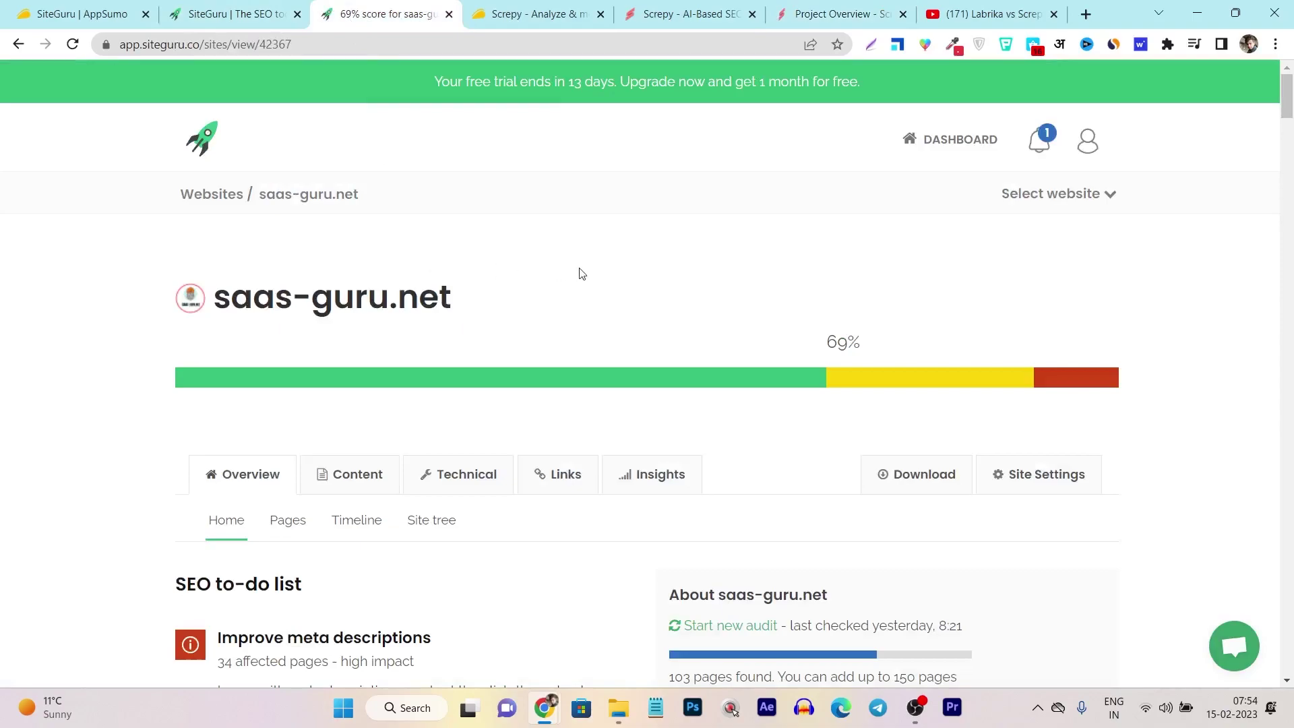
click(816, 8)
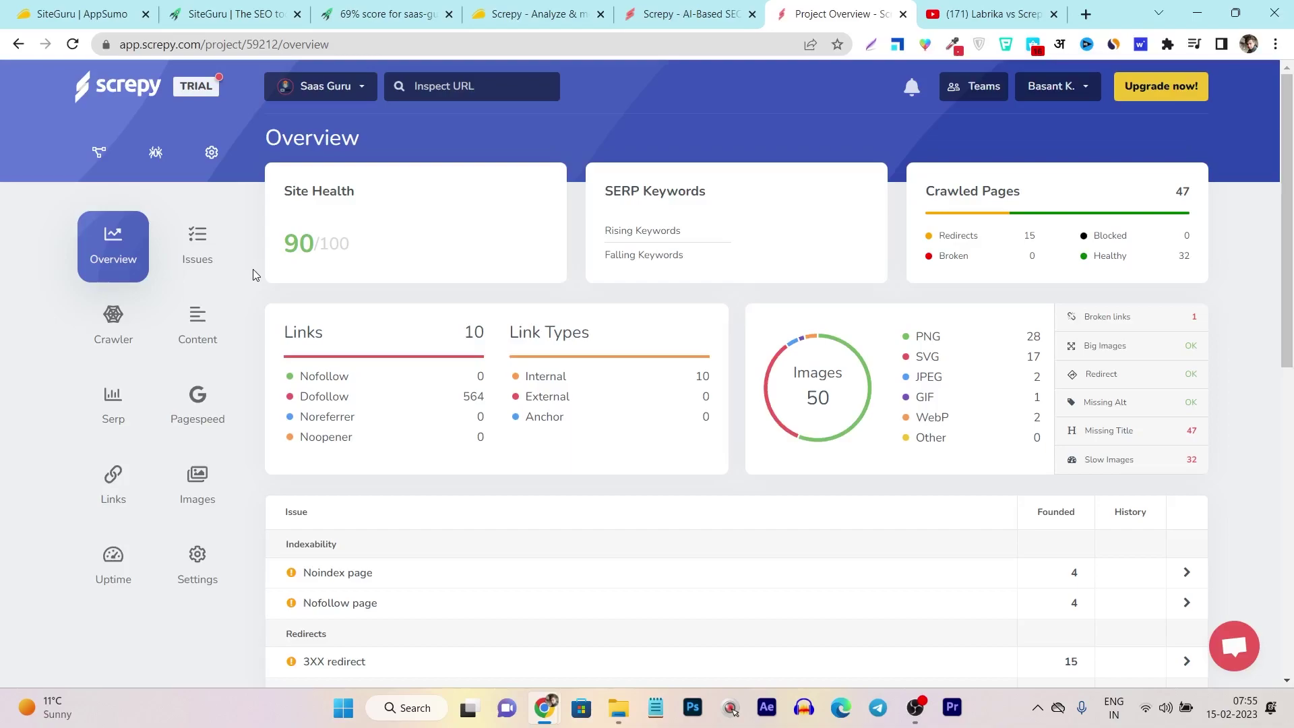
Step: Scroll through Screpy's All Issues list for Saas Guru: 24 issues, 22 warnings, 9 notices
click(209, 240)
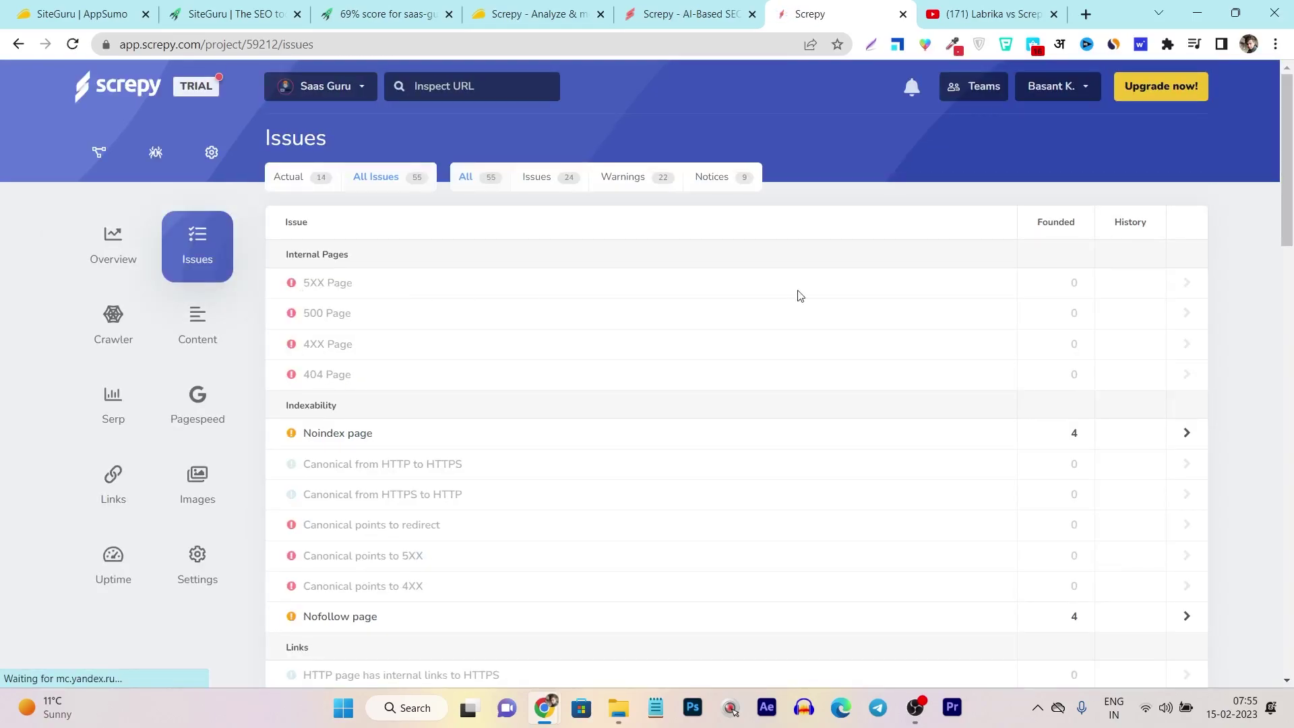
scroll(988, 285, down, 1)
scroll(988, 285, down, 2)
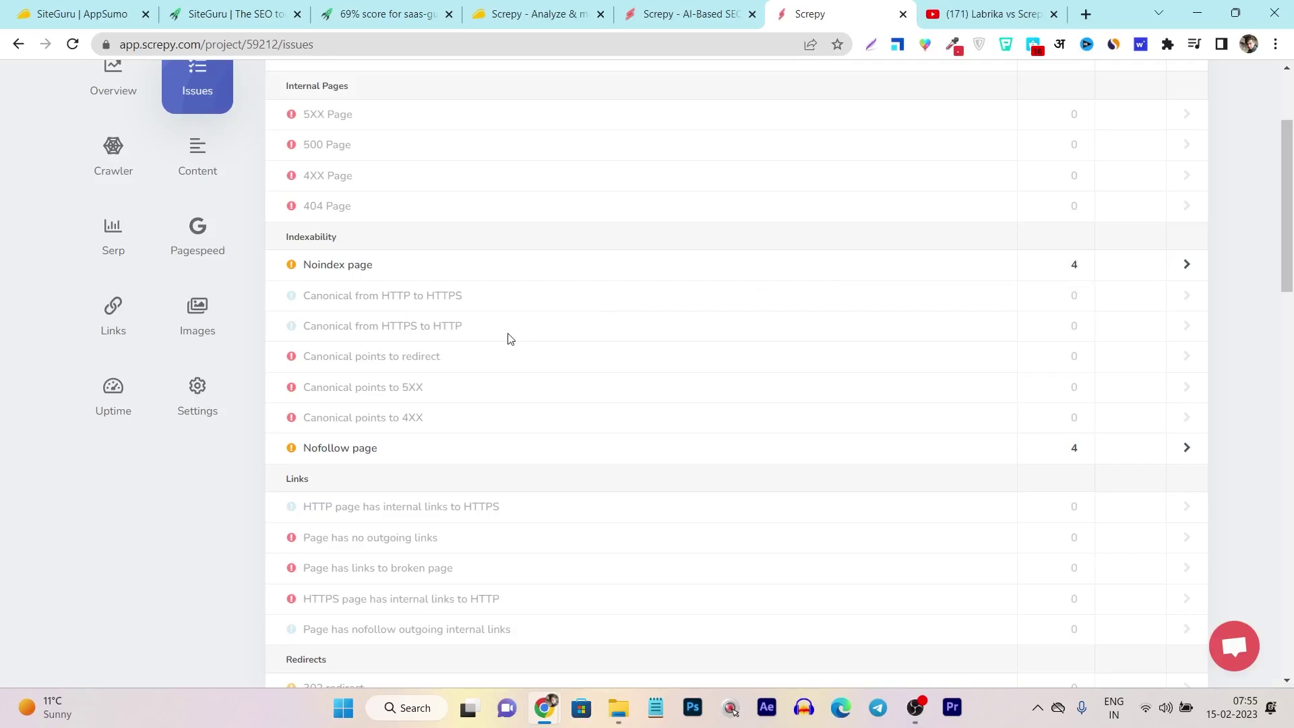
scroll(472, 324, up, 2)
scroll(457, 304, down, 3)
scroll(459, 297, down, 1)
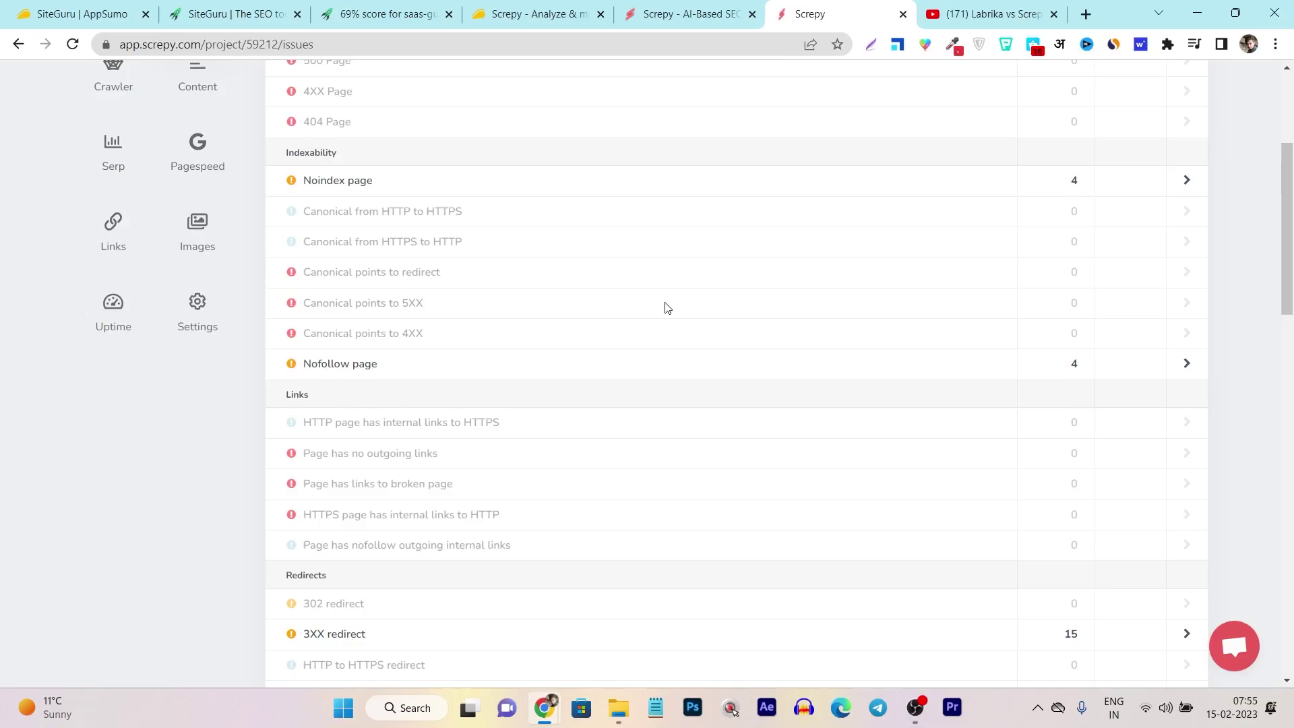
scroll(666, 308, down, 6)
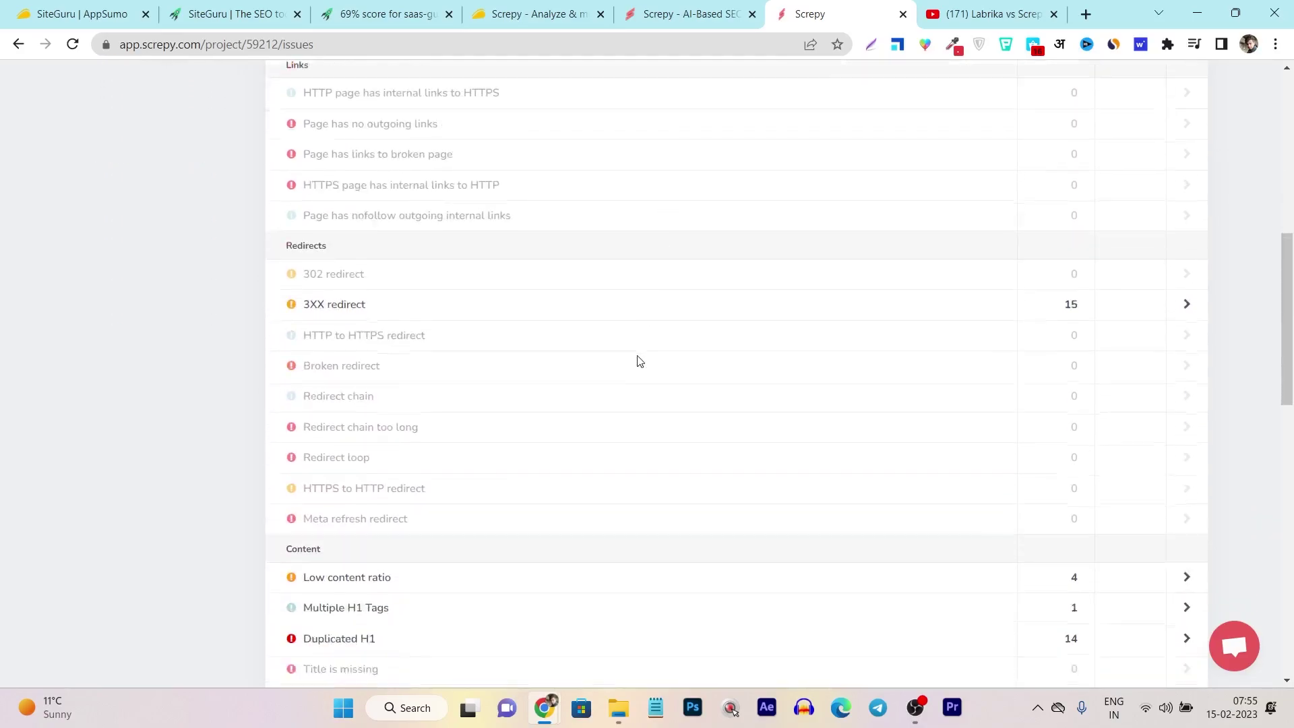
scroll(640, 362, up, 12)
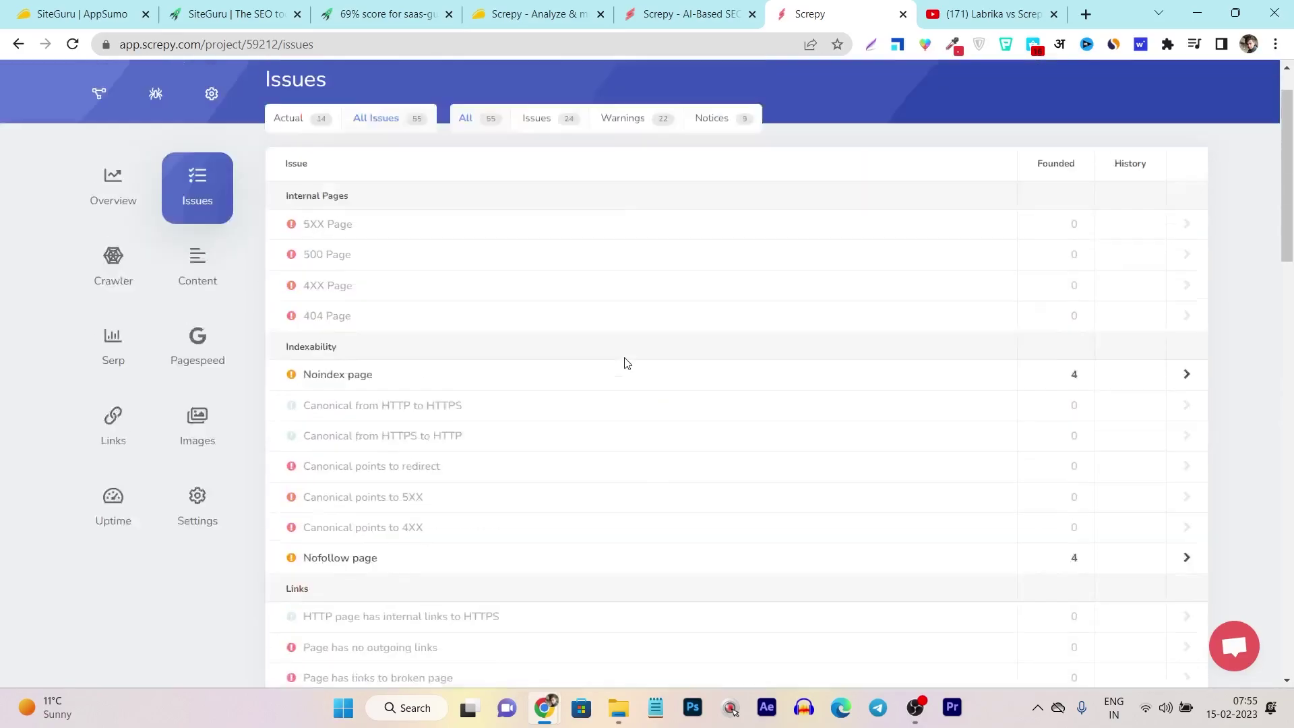